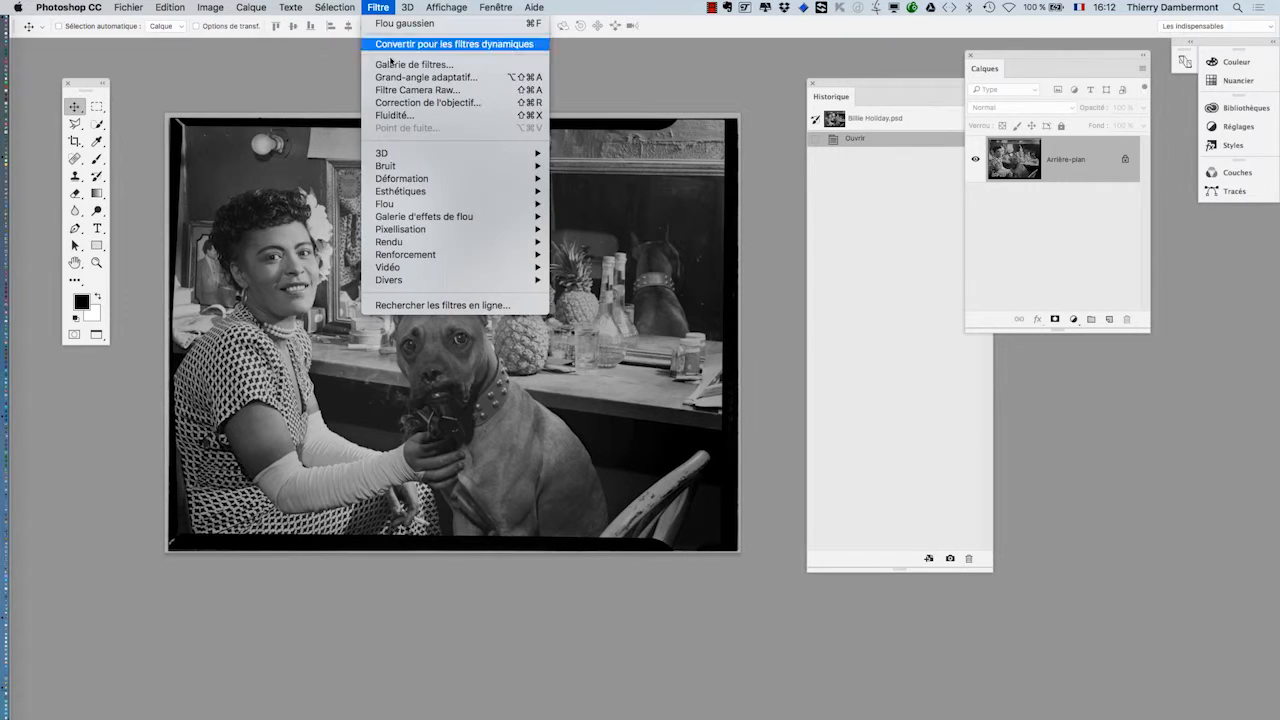
- Apply a Flou gaussien filter with a radius of 28,9 pixels to the whole photo
{"action": "mouse_move", "coordinate": [414, 206]}
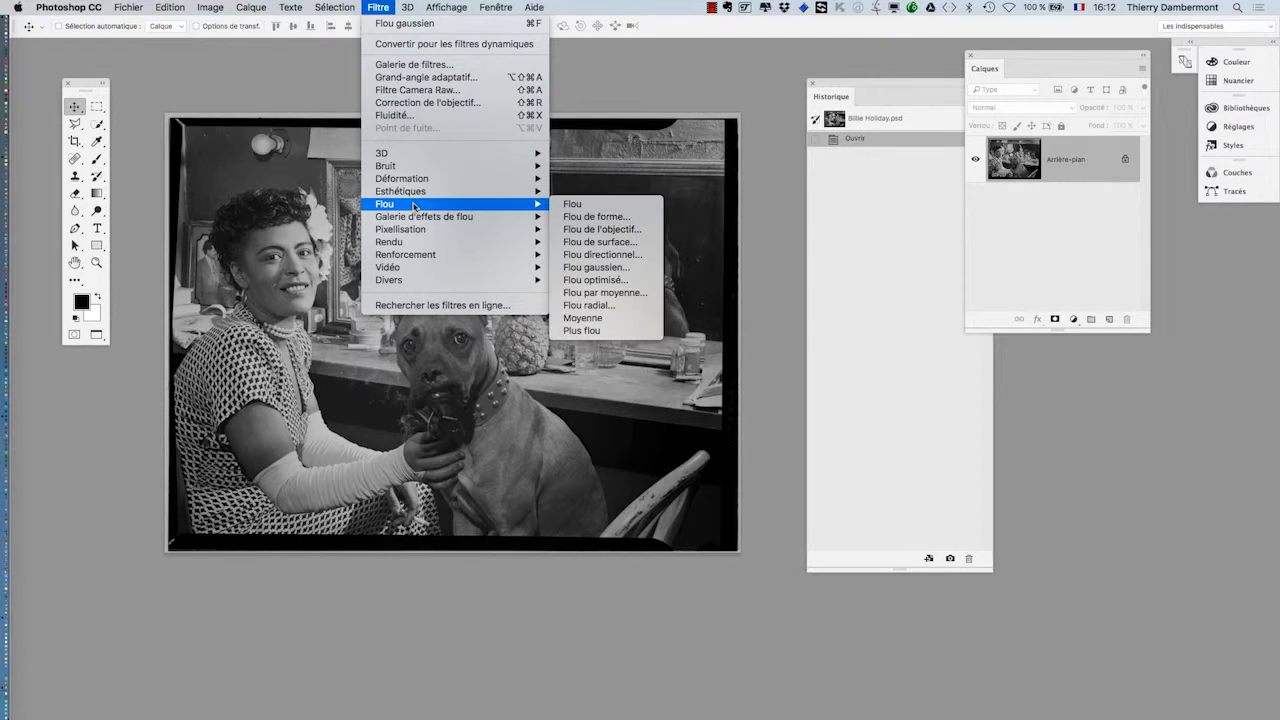
{"action": "left_click", "coordinate": [657, 268]}
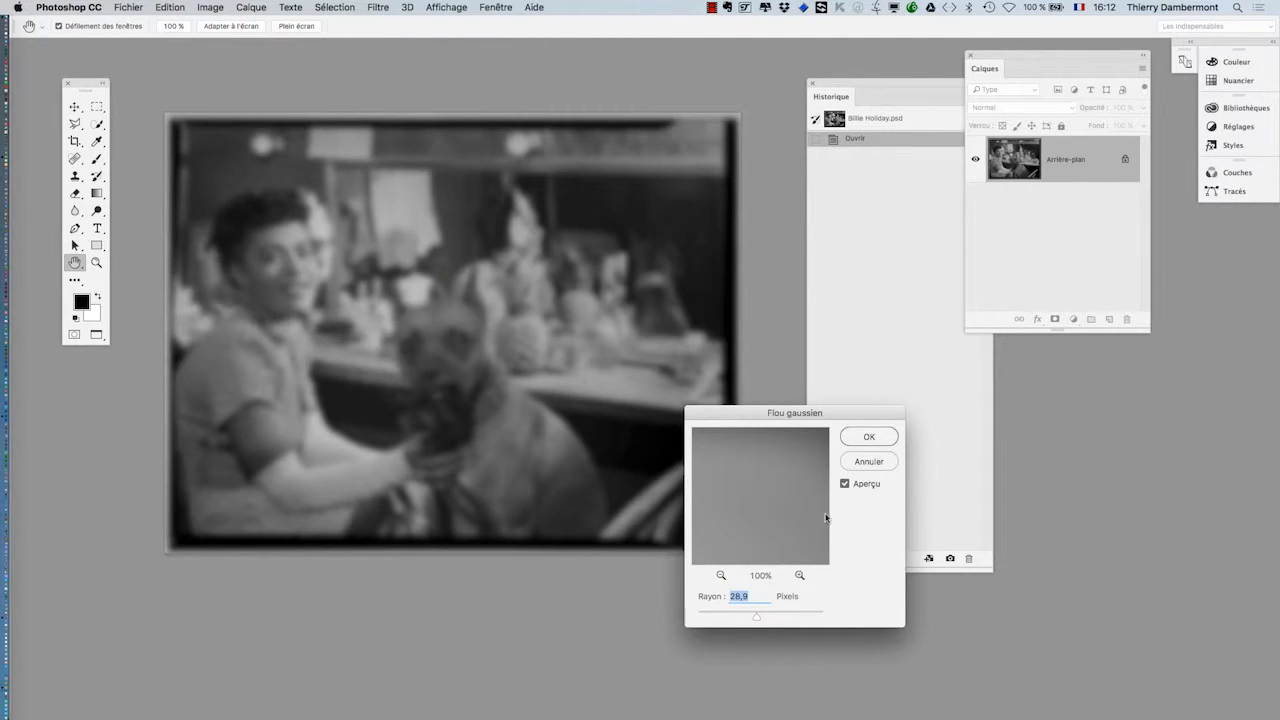
{"action": "left_click", "coordinate": [867, 436]}
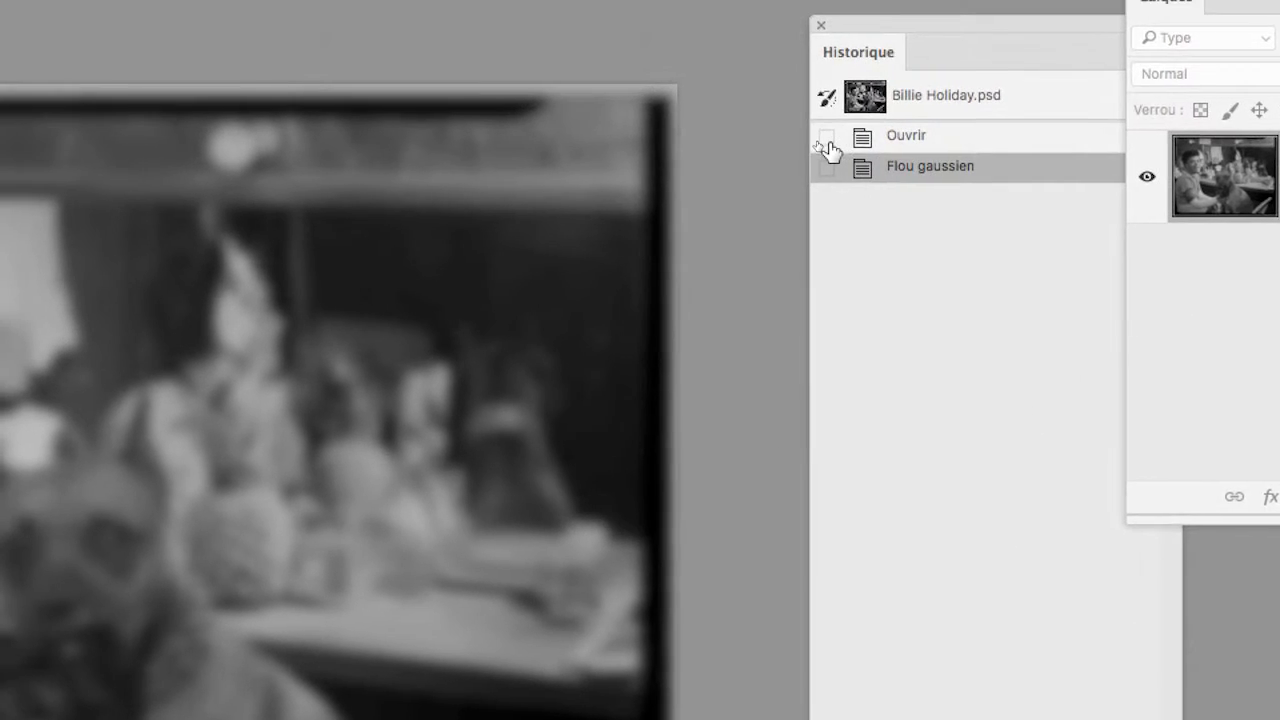
- Restore the sharp woman and dog with the History Brush at 100 % opacity, using the Ouvrir state as source
{"action": "left_click", "coordinate": [826, 140]}
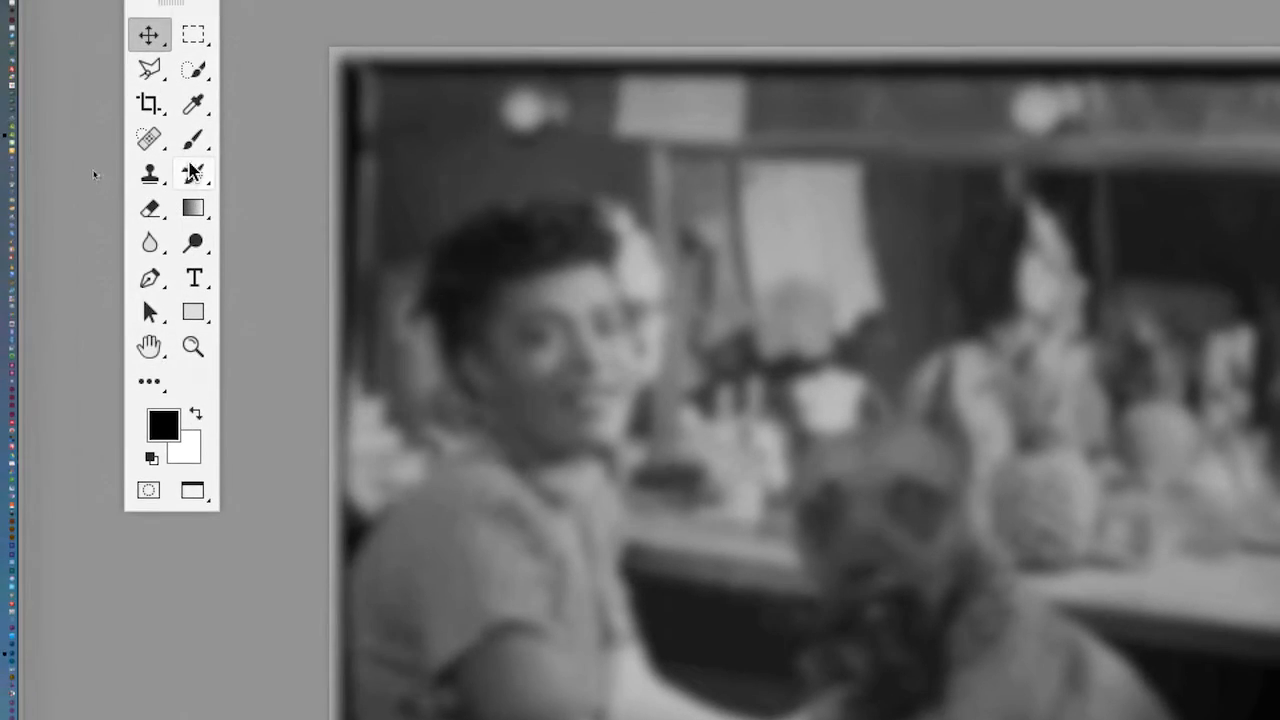
{"action": "left_click", "coordinate": [192, 172]}
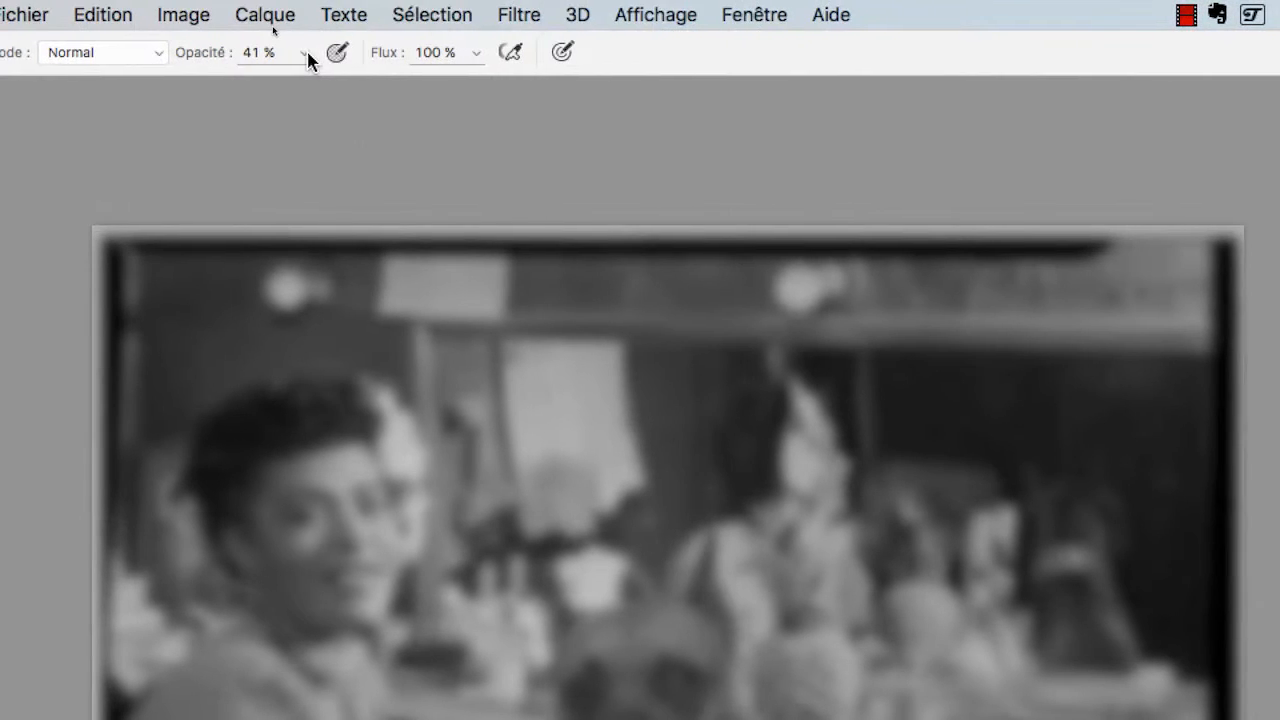
{"action": "left_click", "coordinate": [308, 54]}
{"action": "left_click_drag", "start_coordinate": [294, 60], "coordinate": [347, 62]}
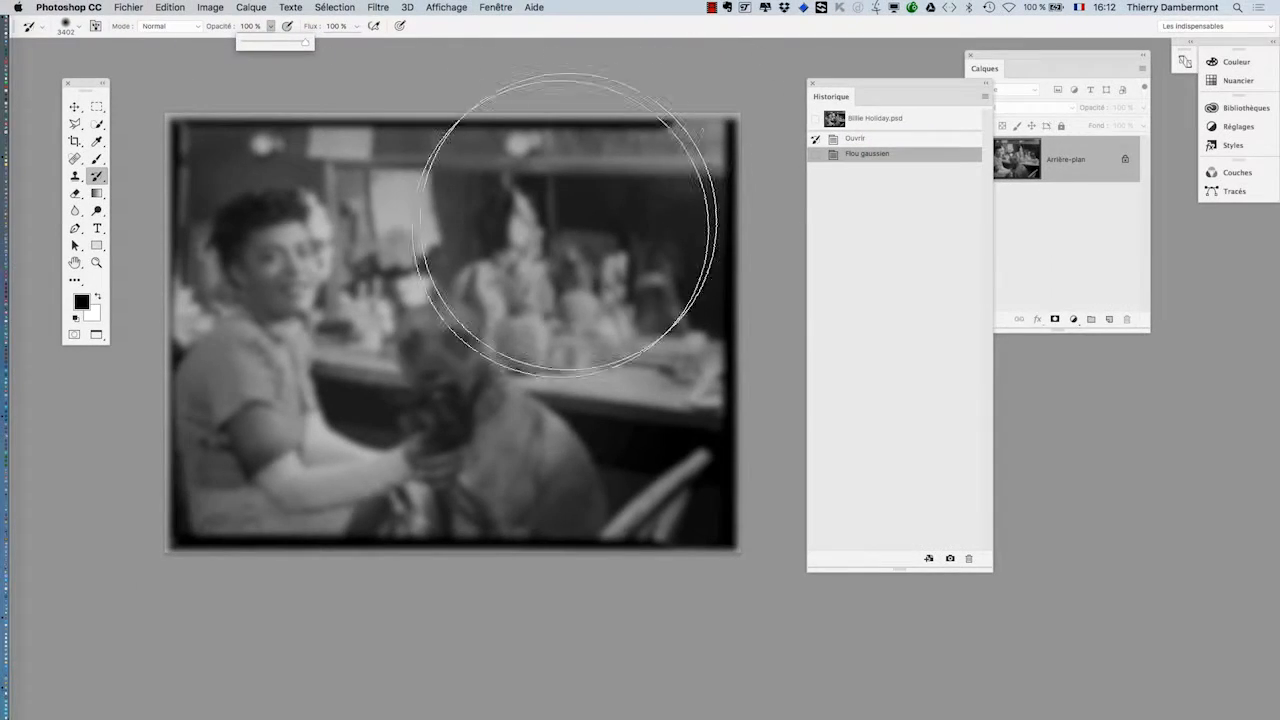
{"action": "left_click_drag", "start_coordinate": [514, 311], "coordinate": [408, 323]}
{"action": "mouse_move", "coordinate": [269, 275]}
{"action": "left_mouse_down"}
{"action": "mouse_move", "coordinate": [279, 390]}
{"action": "mouse_move", "coordinate": [256, 460]}
{"action": "mouse_move", "coordinate": [420, 480]}
{"action": "mouse_move", "coordinate": [405, 388]}
{"action": "mouse_move", "coordinate": [440, 410]}
{"action": "mouse_move", "coordinate": [515, 532]}
{"action": "mouse_move", "coordinate": [480, 470]}
{"action": "mouse_move", "coordinate": [505, 515]}
{"action": "mouse_move", "coordinate": [209, 260]}
{"action": "mouse_move", "coordinate": [266, 262]}
{"action": "mouse_move", "coordinate": [243, 290]}
{"action": "mouse_move", "coordinate": [265, 525]}
{"action": "left_mouse_up"}
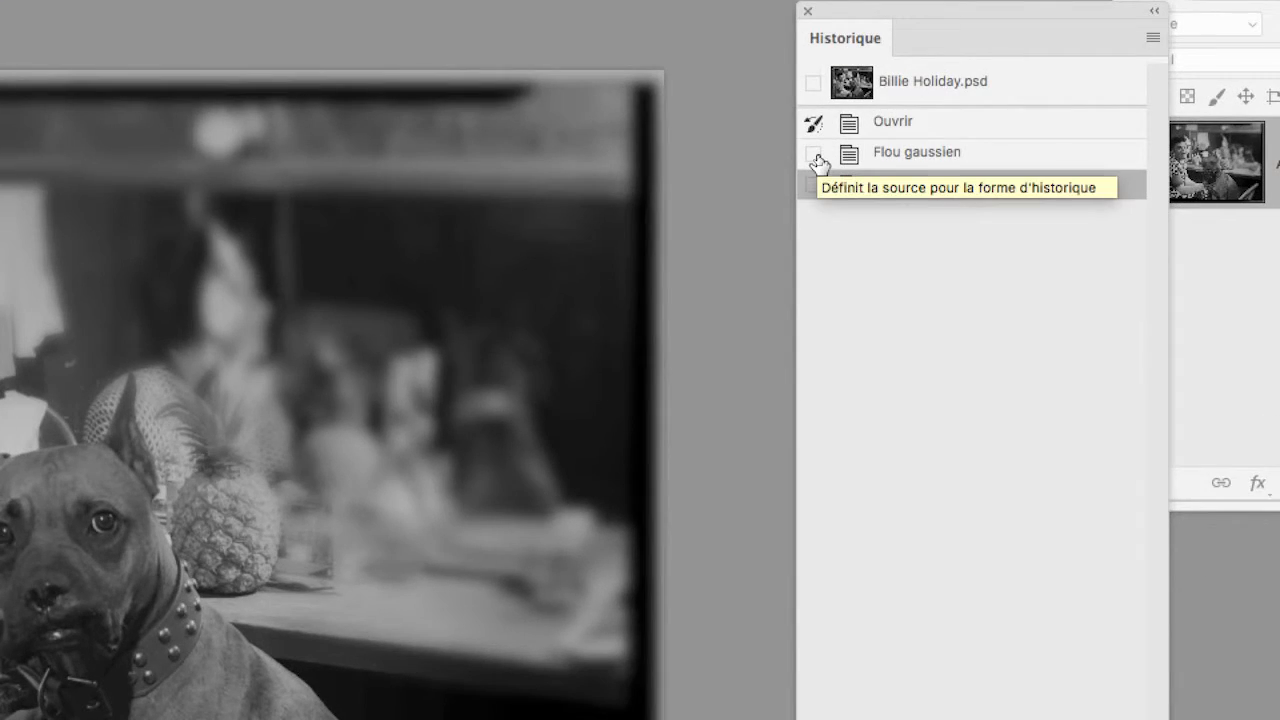
- Set the Flou gaussien state as history source and paint the blur back between the woman and the dog
{"action": "left_click", "coordinate": [815, 156]}
{"action": "left_click_drag", "start_coordinate": [286, 429], "coordinate": [140, 441]}
{"action": "mouse_move", "coordinate": [541, 229]}
{"action": "left_mouse_down"}
{"action": "mouse_move", "coordinate": [497, 226]}
{"action": "mouse_move", "coordinate": [474, 411]}
{"action": "mouse_move", "coordinate": [477, 319]}
{"action": "mouse_move", "coordinate": [449, 360]}
{"action": "mouse_move", "coordinate": [567, 262]}
{"action": "mouse_move", "coordinate": [446, 426]}
{"action": "mouse_move", "coordinate": [443, 369]}
{"action": "mouse_move", "coordinate": [477, 472]}
{"action": "mouse_move", "coordinate": [458, 508]}
{"action": "left_mouse_up"}
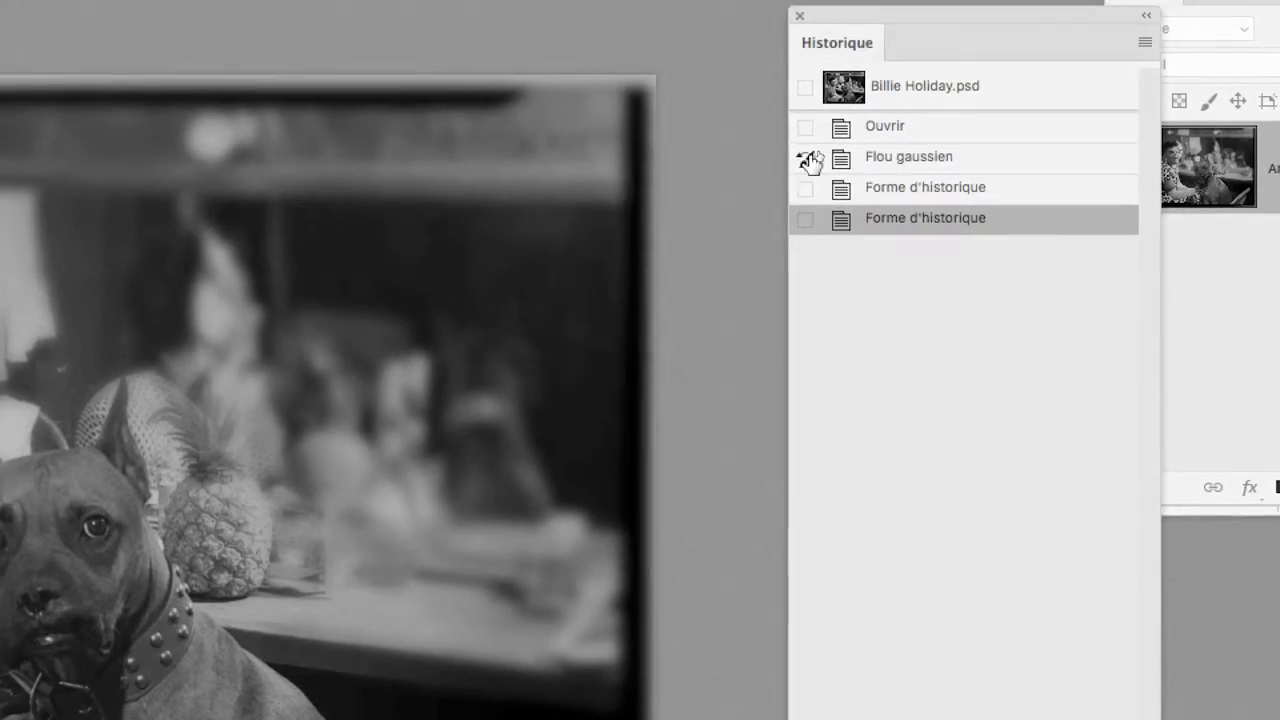
- Set the Ouvrir state as history source and paint back the sharp detail on the dog's head and ears
{"action": "left_click", "coordinate": [806, 128]}
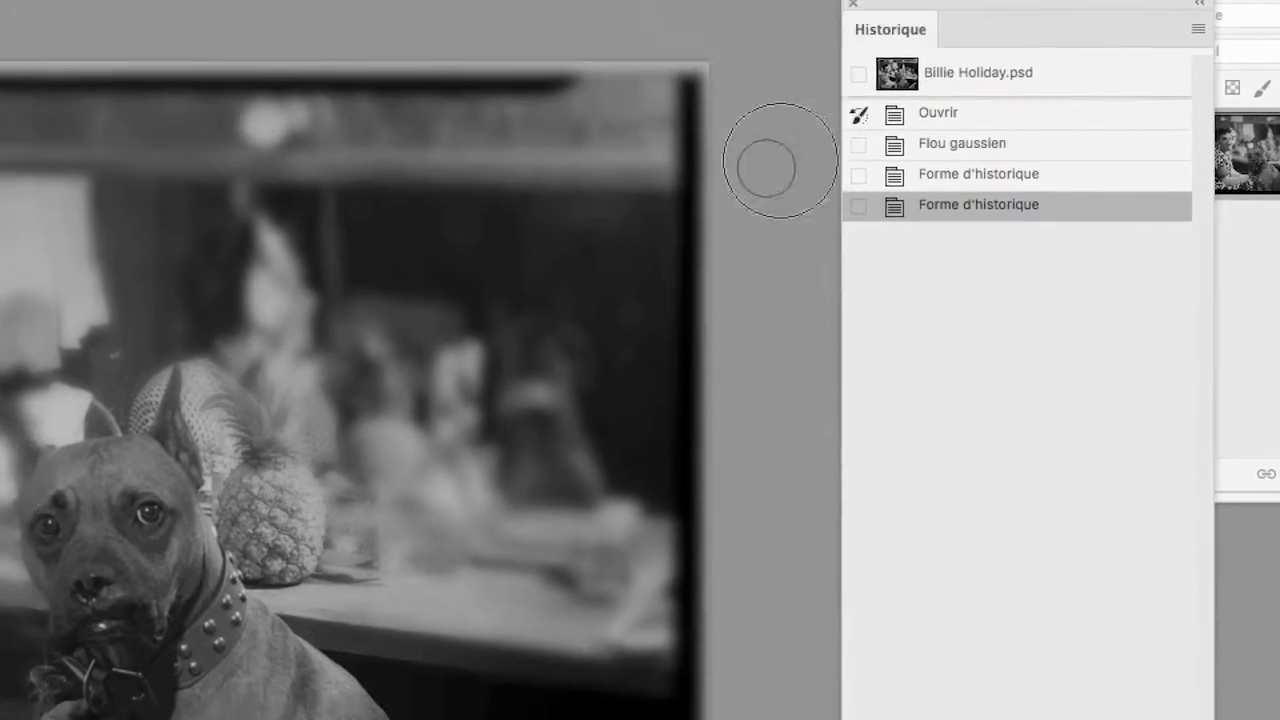
{"action": "mouse_move", "coordinate": [556, 266]}
{"action": "left_mouse_down"}
{"action": "mouse_move", "coordinate": [503, 270]}
{"action": "mouse_move", "coordinate": [547, 225]}
{"action": "mouse_move", "coordinate": [526, 277]}
{"action": "mouse_move", "coordinate": [531, 266]}
{"action": "left_mouse_up"}
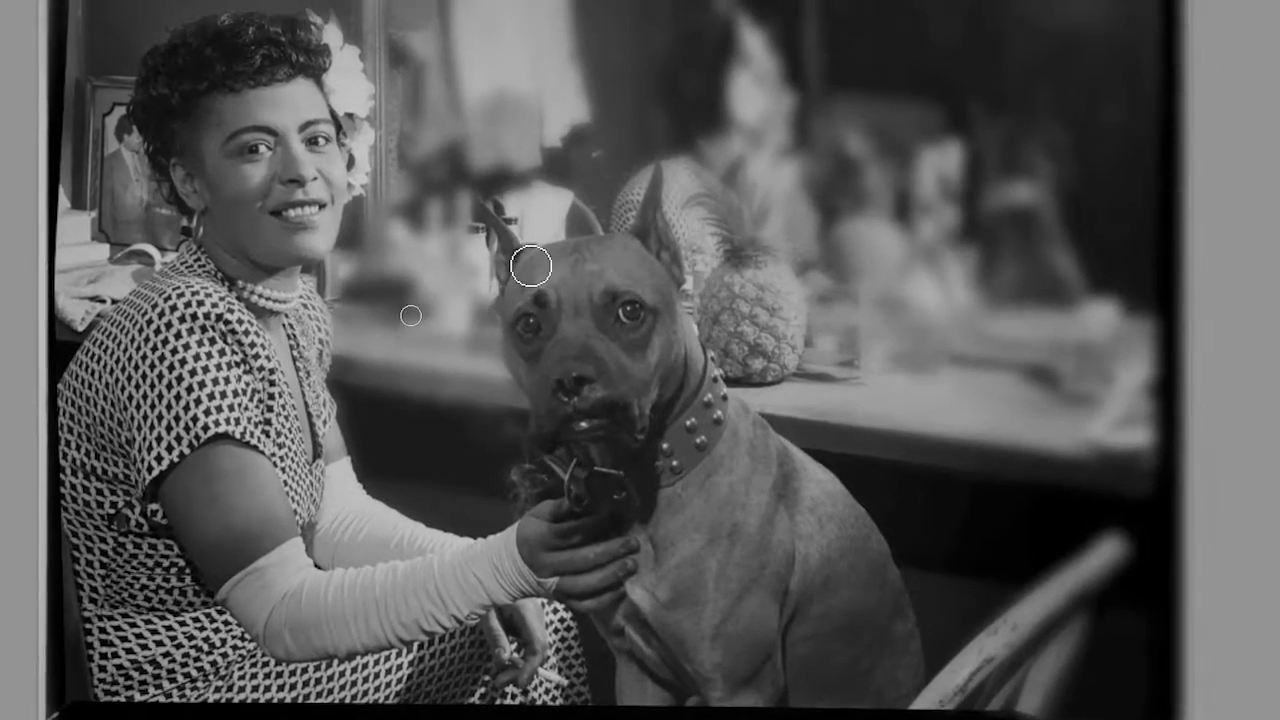
{"action": "scroll", "coordinate": [530, 265], "scroll_direction": "up", "scroll_amount": 4}
{"action": "left_click_drag", "start_coordinate": [430, 145], "coordinate": [502, 266]}
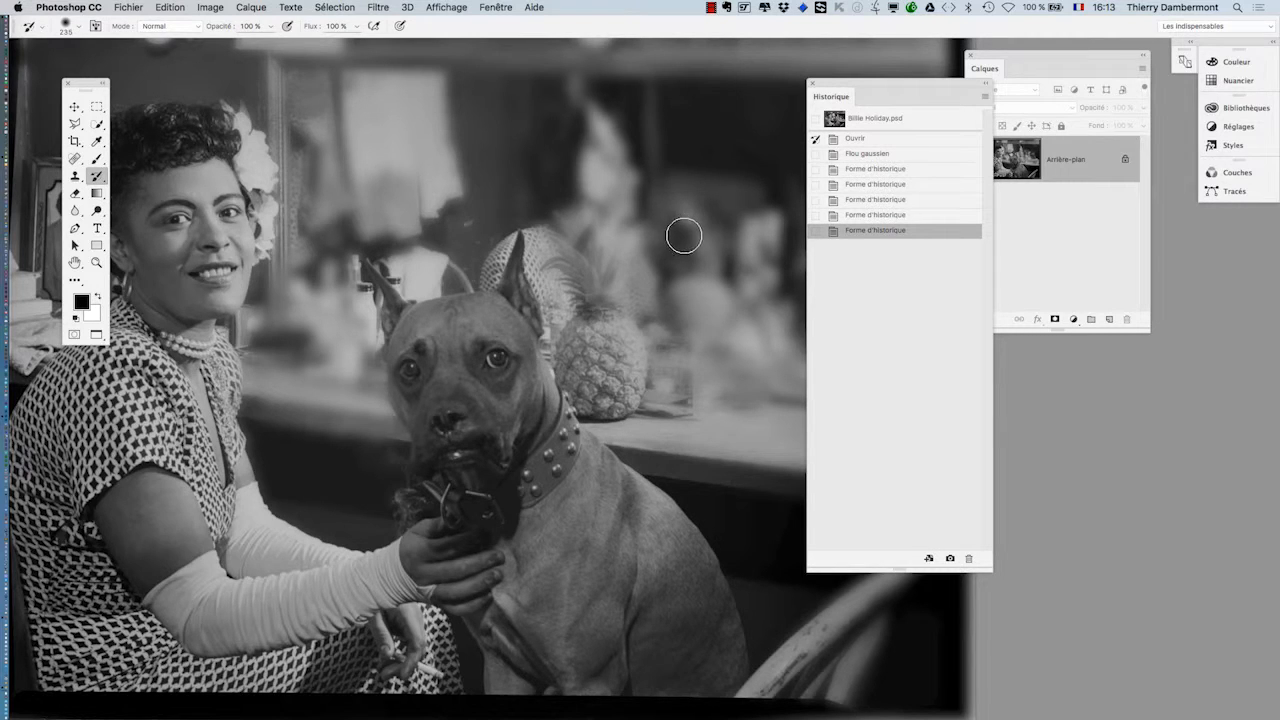
- Repaint the background around the dog, over the pineapple and around the woman's head from the Flou gaussien state
{"action": "scroll", "coordinate": [684, 236], "scroll_direction": "down", "scroll_amount": 3}
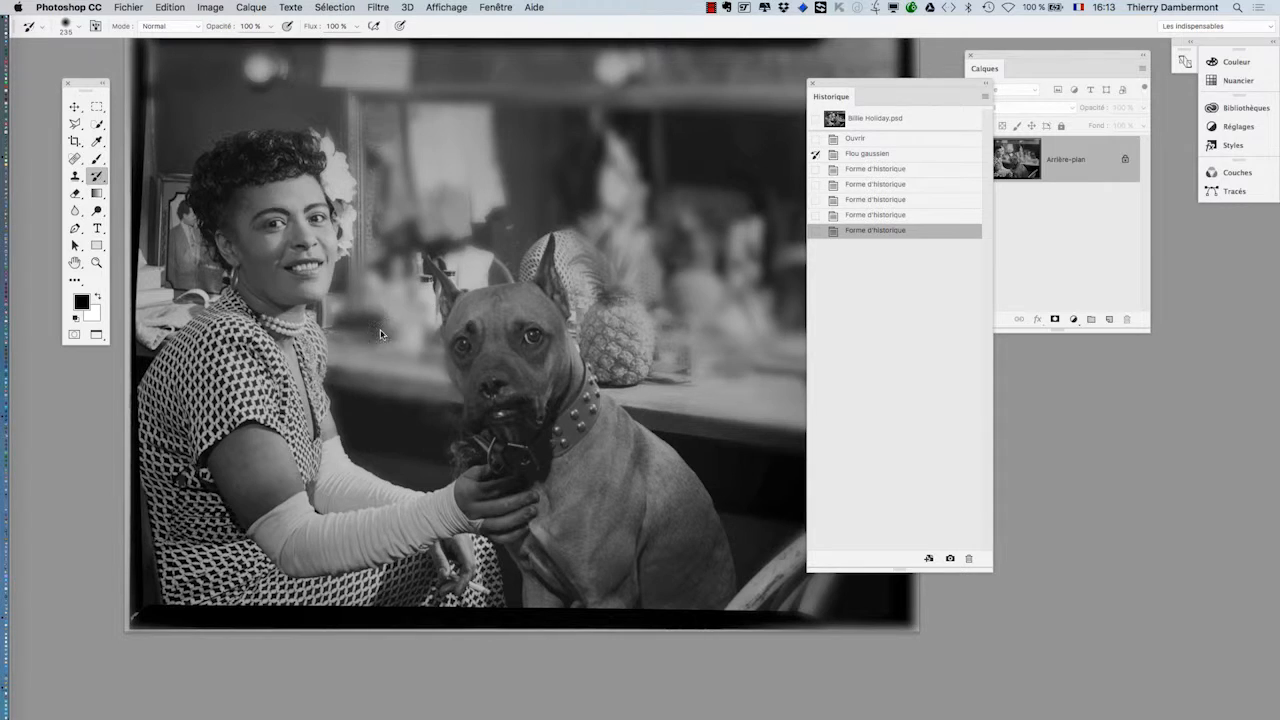
{"action": "mouse_move", "coordinate": [380, 330]}
{"action": "left_mouse_down"}
{"action": "mouse_move", "coordinate": [401, 308]}
{"action": "mouse_move", "coordinate": [409, 256]}
{"action": "mouse_move", "coordinate": [432, 330]}
{"action": "left_mouse_up"}
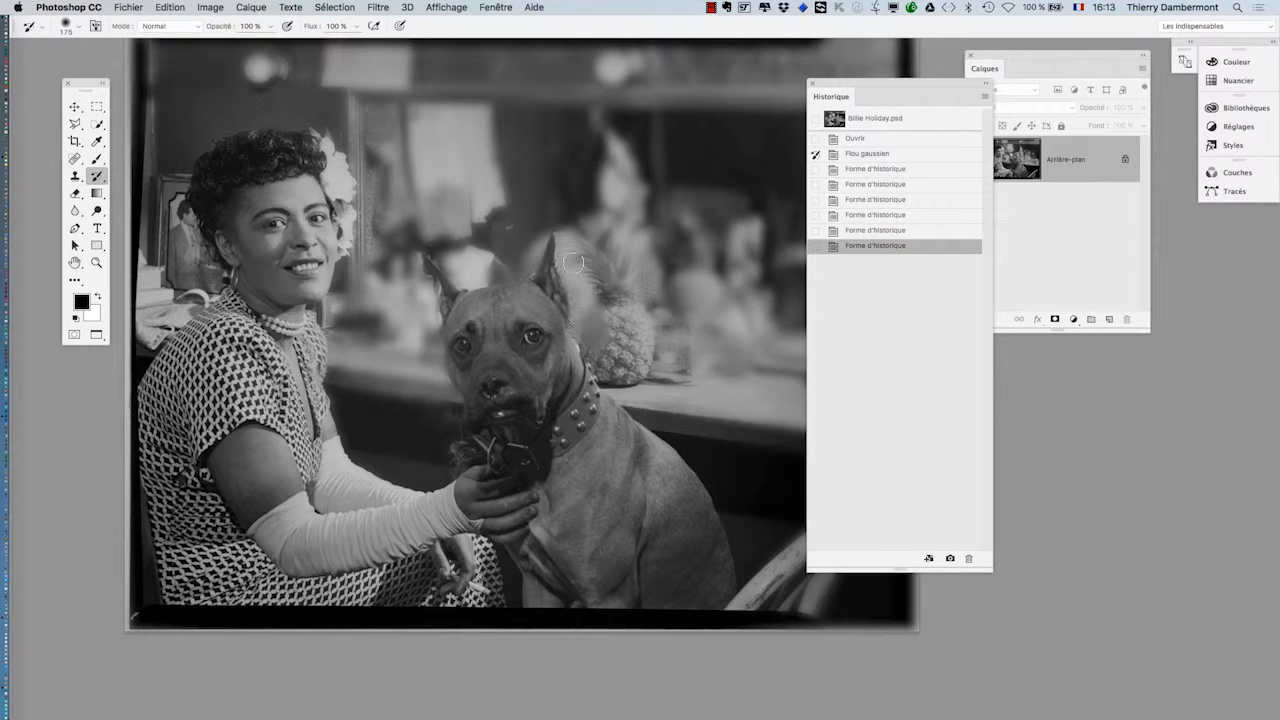
{"action": "mouse_move", "coordinate": [651, 302]}
{"action": "left_mouse_down"}
{"action": "mouse_move", "coordinate": [696, 294]}
{"action": "mouse_move", "coordinate": [704, 389]}
{"action": "left_mouse_up"}
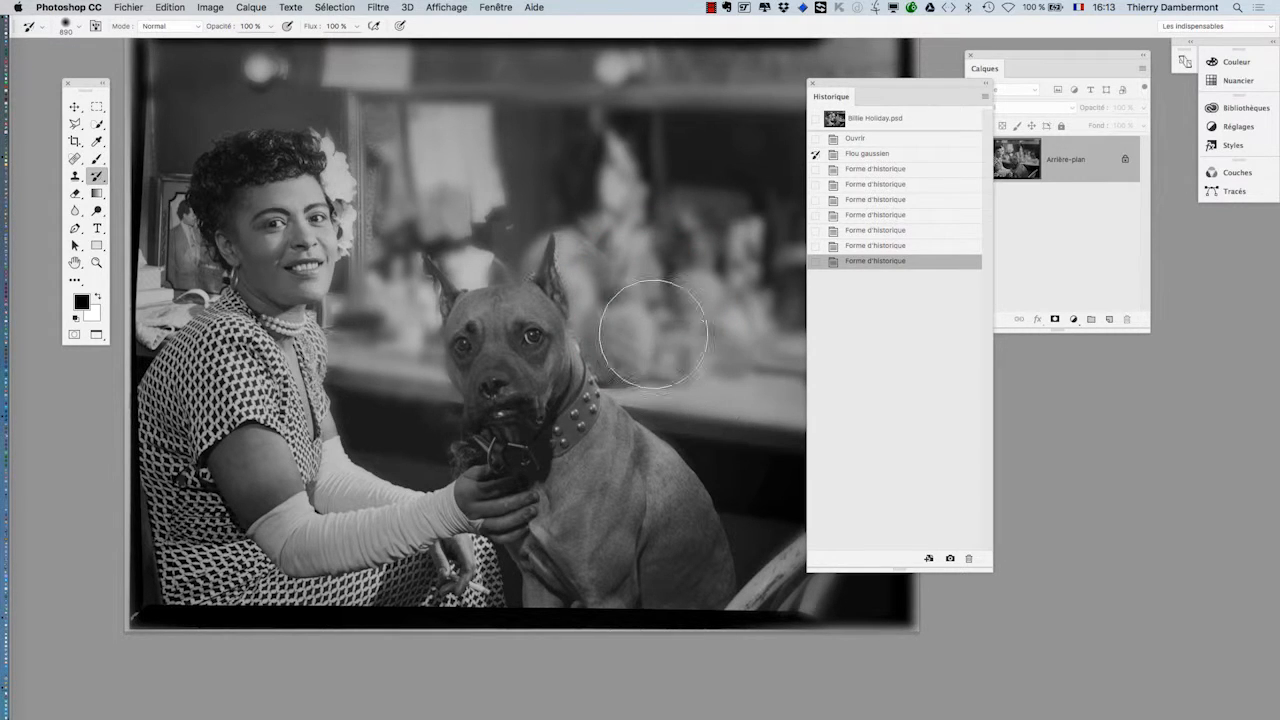
{"action": "mouse_move", "coordinate": [375, 108]}
{"action": "left_mouse_down"}
{"action": "mouse_move", "coordinate": [157, 57]}
{"action": "mouse_move", "coordinate": [166, 229]}
{"action": "mouse_move", "coordinate": [114, 314]}
{"action": "mouse_move", "coordinate": [120, 365]}
{"action": "left_mouse_up"}
{"action": "left_click", "coordinate": [596, 224], "text": "alt"}
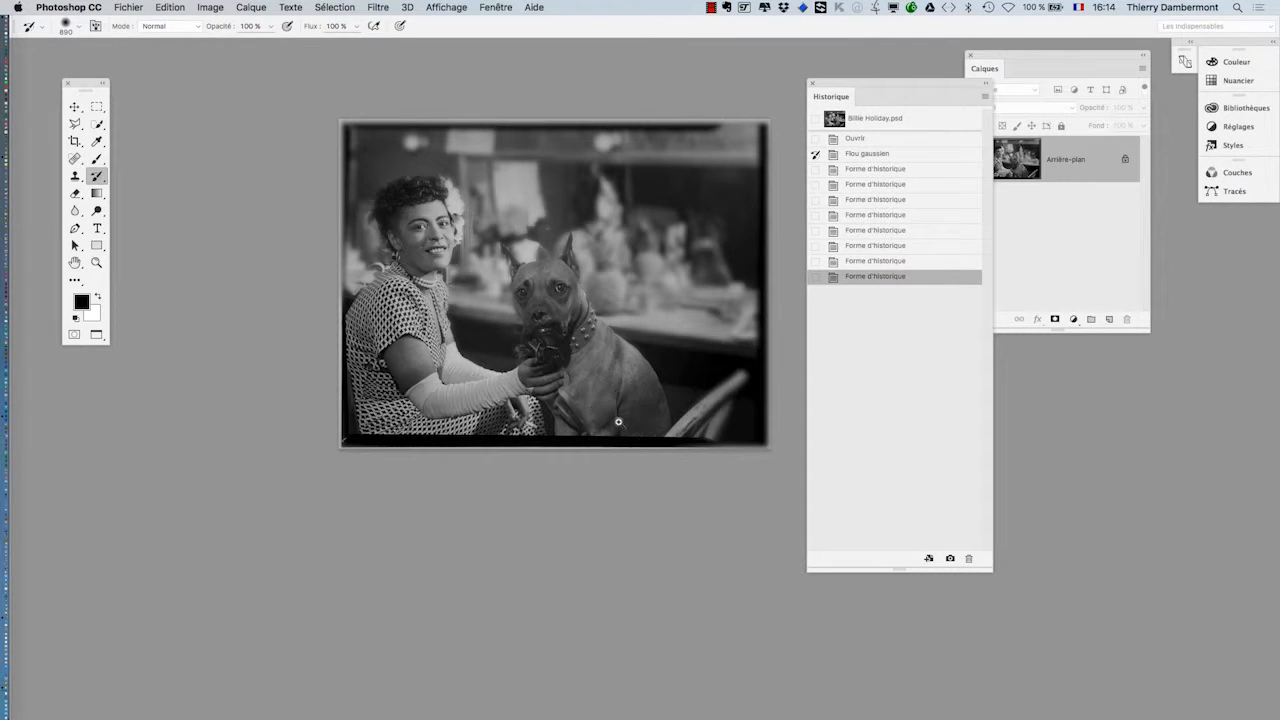
{"action": "left_click", "coordinate": [443, 252], "text": "super"}
{"action": "left_click", "coordinate": [445, 256], "text": "super"}
{"action": "left_click_drag", "start_coordinate": [582, 390], "coordinate": [452, 406]}
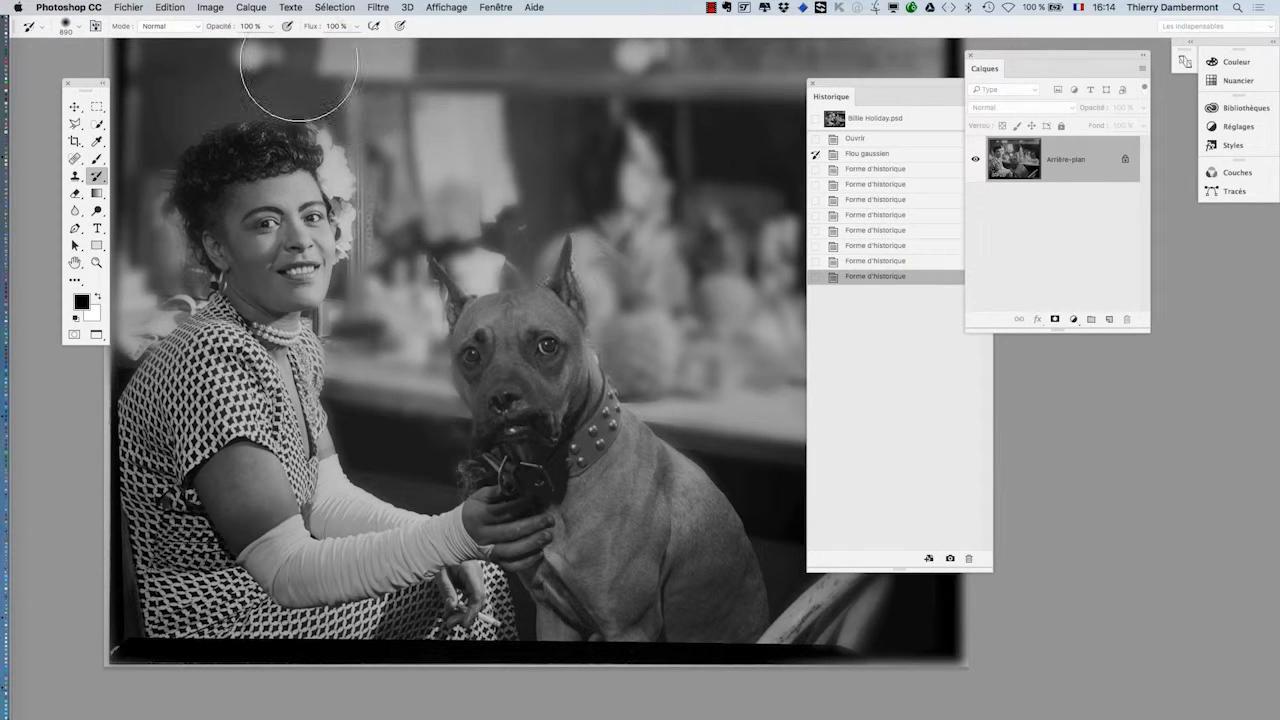
- Revert the photo to its last saved version
{"action": "left_click", "coordinate": [130, 8]}
{"action": "left_click", "coordinate": [172, 166]}
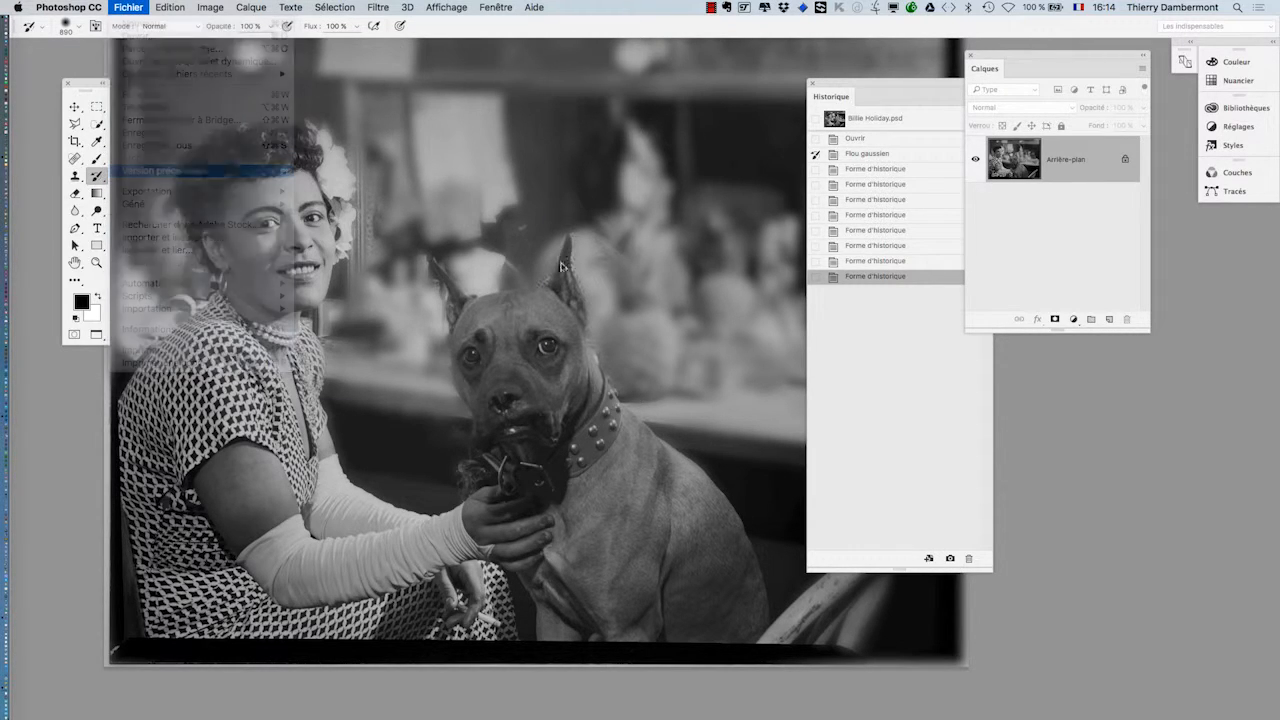
{"action": "key", "text": "super+minus"}
{"action": "key", "text": "super+minus"}
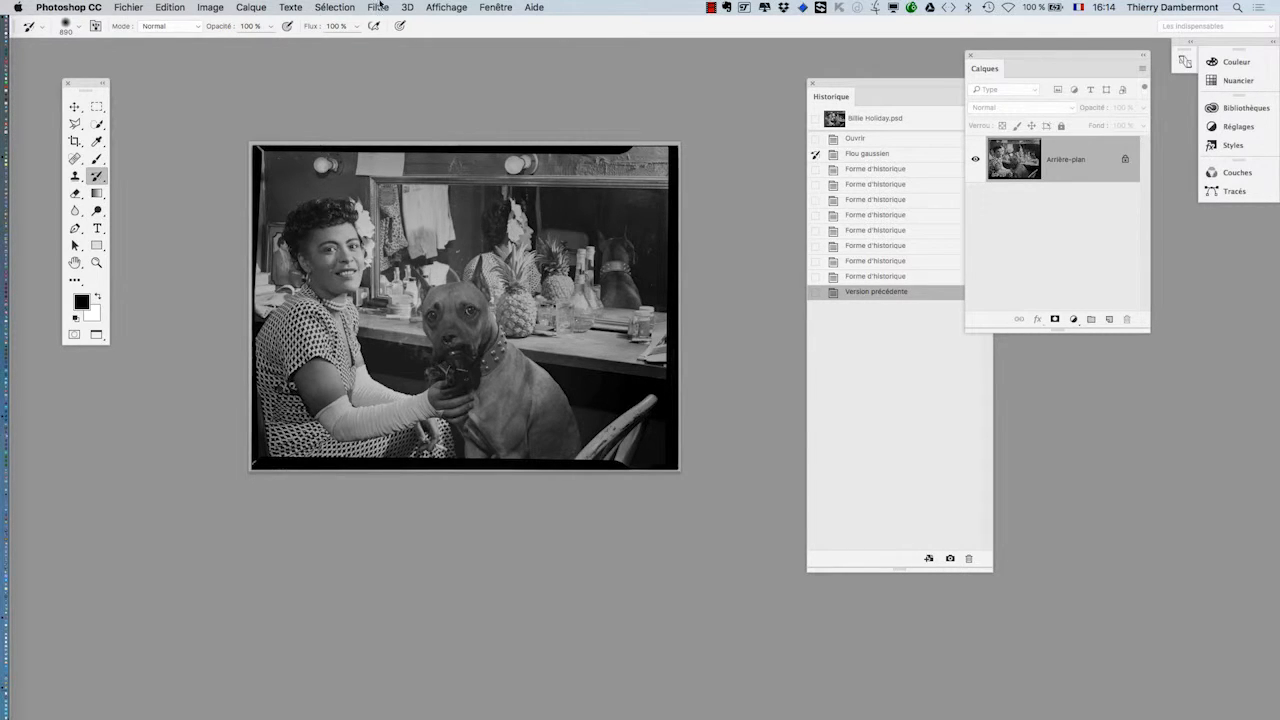
- Darken the whole photo with a Niveaux adjustment, setting the midtone input level to about 0,52
{"action": "left_click", "coordinate": [217, 7]}
{"action": "mouse_move", "coordinate": [225, 44]}
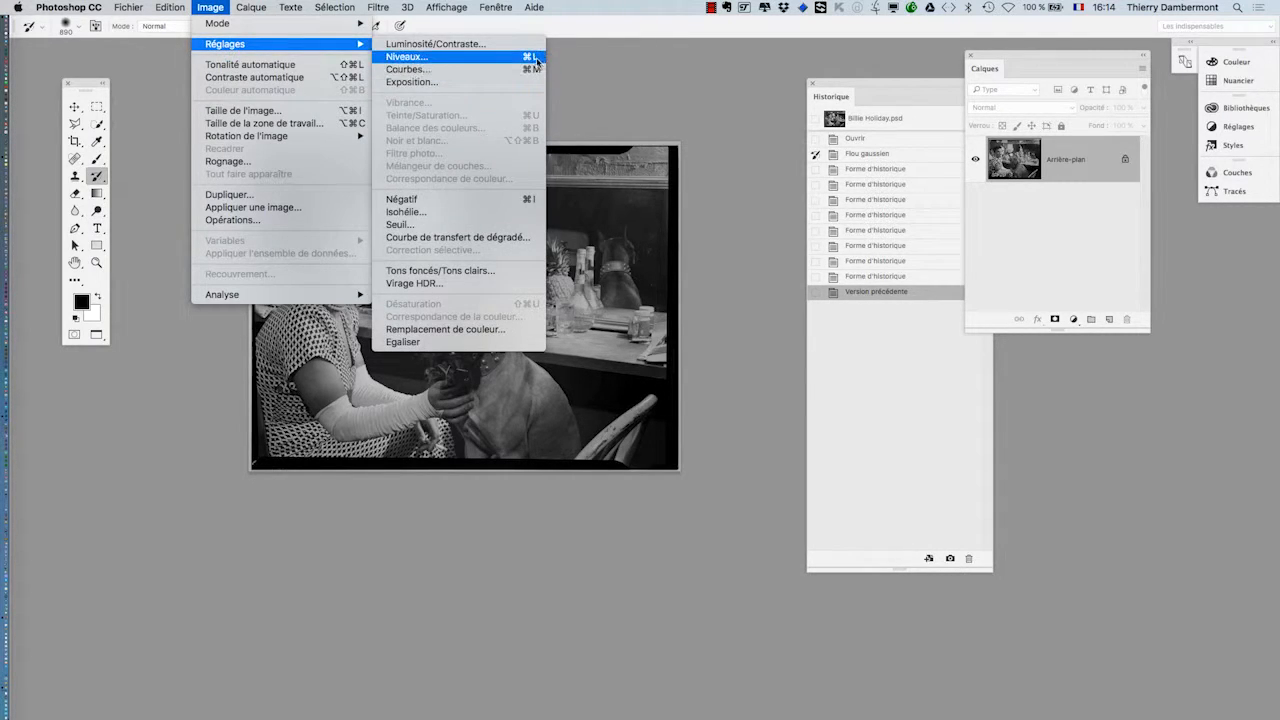
{"action": "left_click", "coordinate": [535, 57]}
{"action": "left_click_drag", "start_coordinate": [940, 474], "coordinate": [977, 467]}
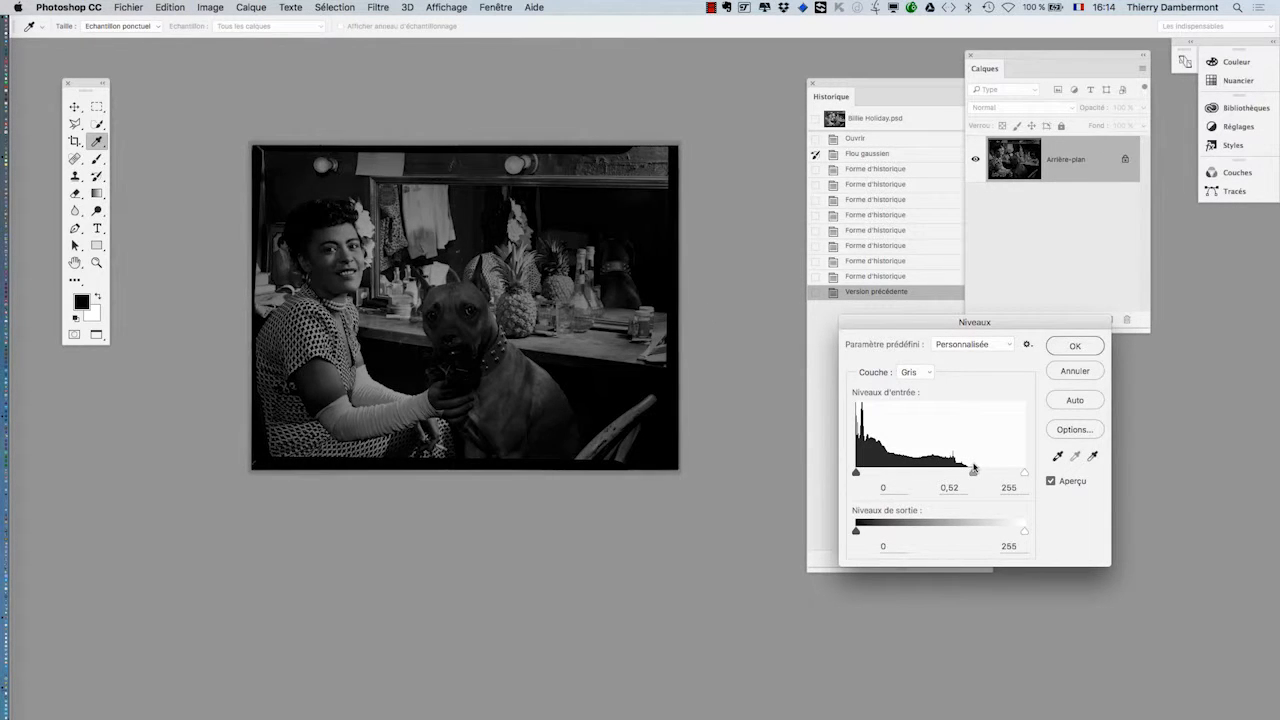
{"action": "left_click", "coordinate": [1102, 345]}
- Set the Ouvrir state as the source for the History Brush
{"action": "key", "text": "b"}
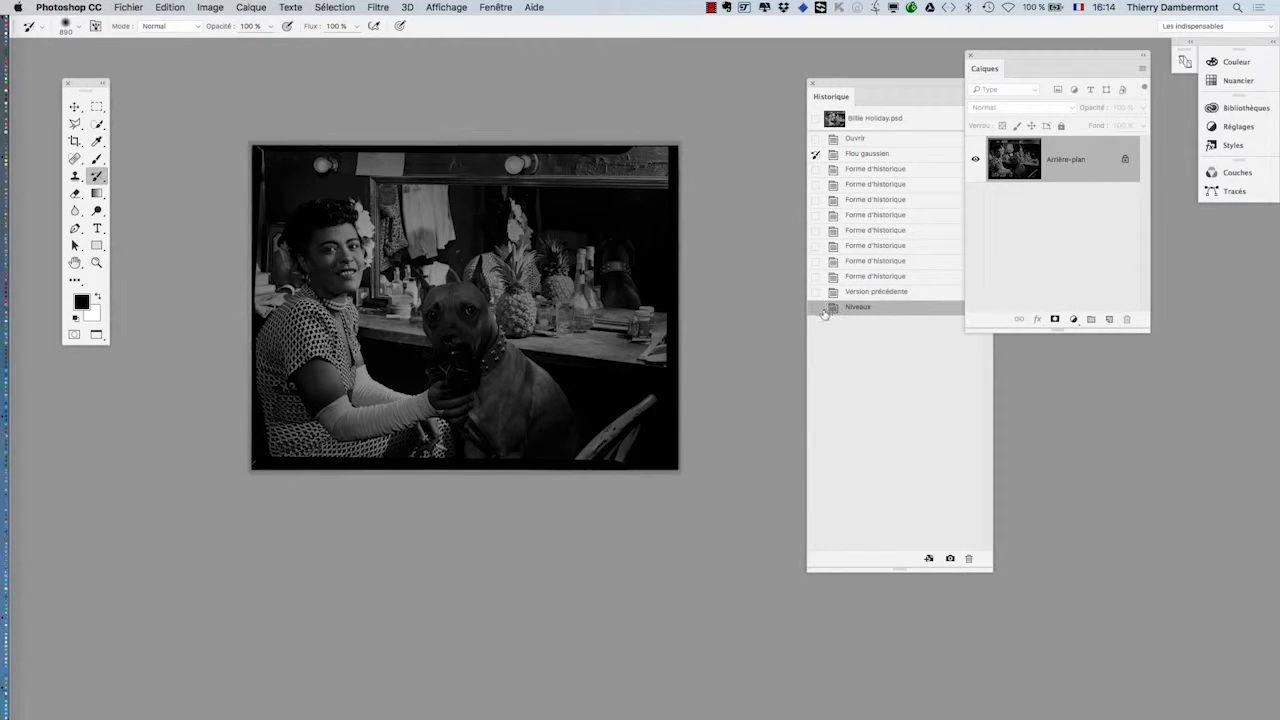
{"action": "left_click", "coordinate": [815, 139]}
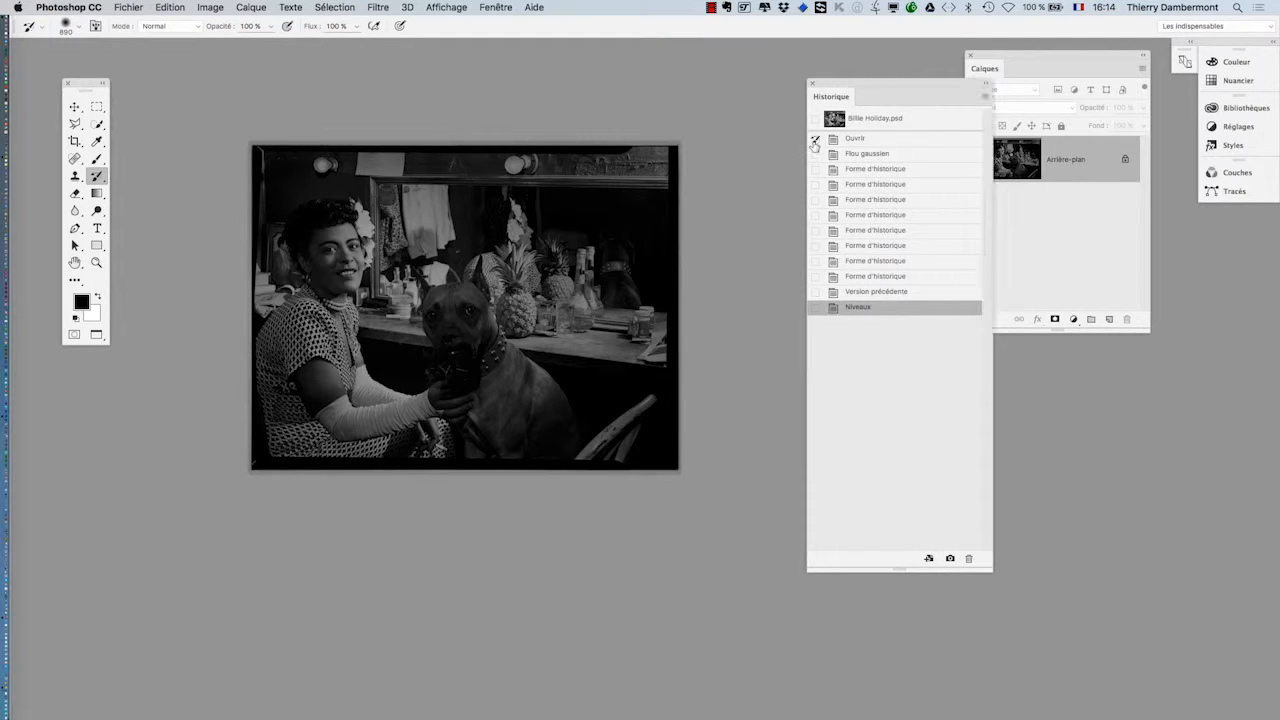
{"action": "mouse_move", "coordinate": [503, 367]}
{"action": "left_mouse_down"}
{"action": "mouse_move", "coordinate": [560, 369]}
{"action": "mouse_move", "coordinate": [447, 334]}
{"action": "mouse_move", "coordinate": [471, 377]}
{"action": "mouse_move", "coordinate": [414, 414]}
{"action": "left_mouse_up"}
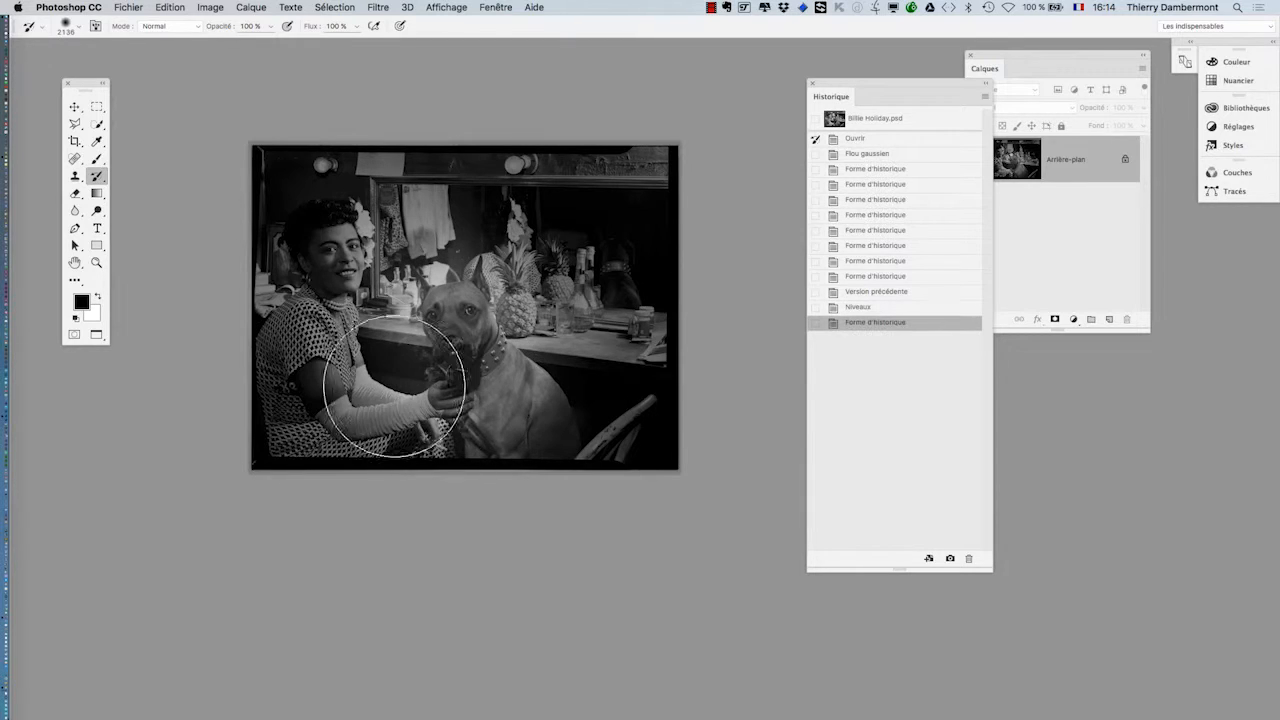
{"action": "left_click_drag", "start_coordinate": [315, 258], "coordinate": [324, 348]}
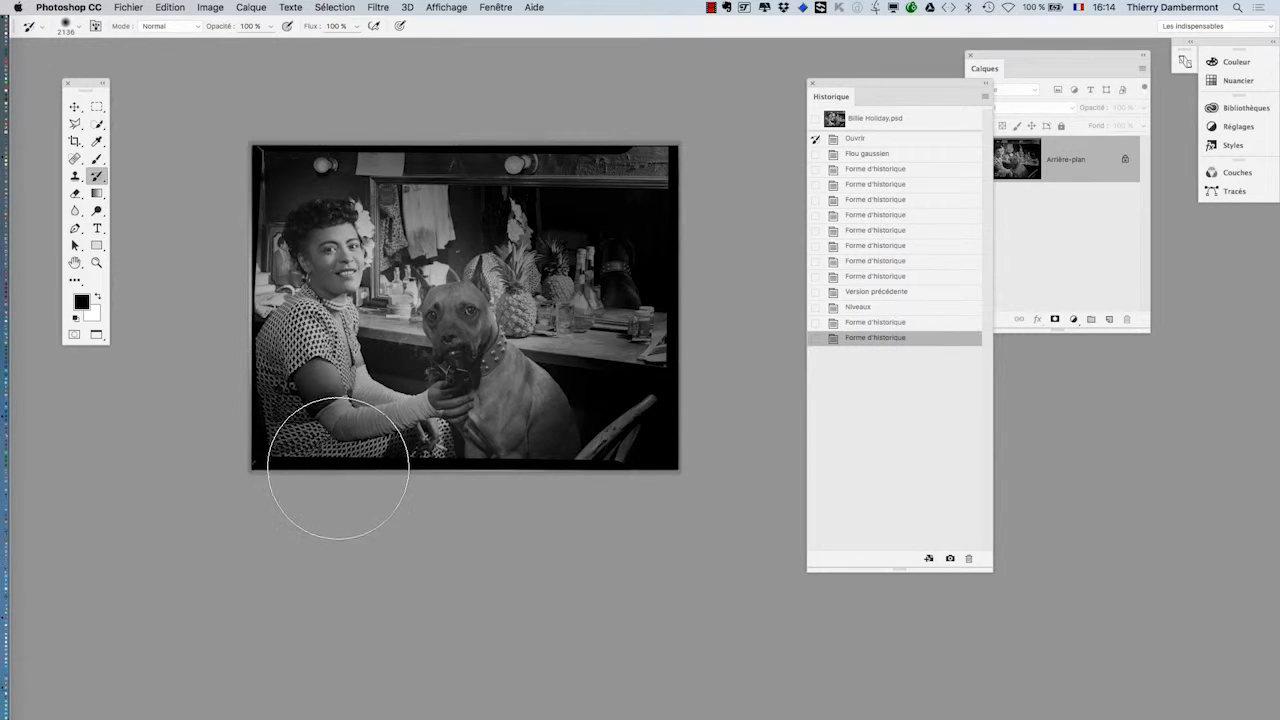
{"action": "key", "text": "super+z"}
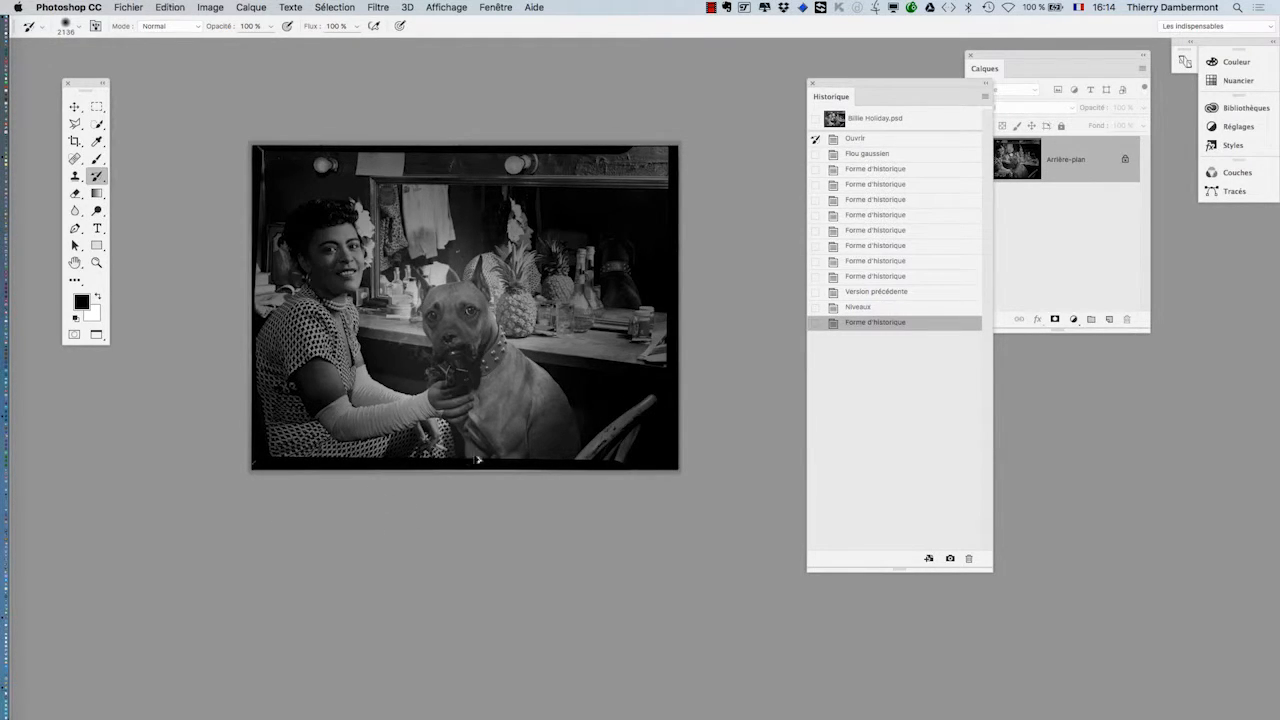
{"action": "key", "text": "super+z"}
- Reduce the History Brush size and paint the original brightness back onto the dog and the hand holding it
{"action": "left_click_drag", "start_coordinate": [487, 407], "coordinate": [426, 407]}
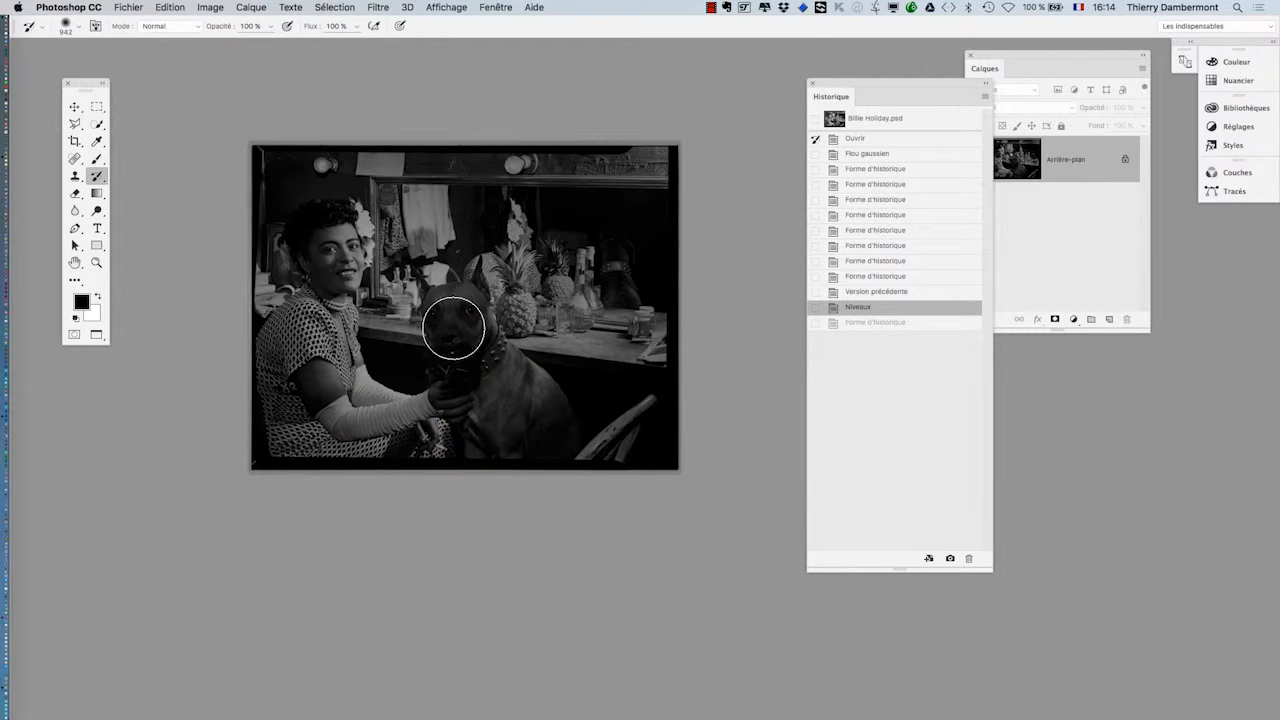
{"action": "mouse_move", "coordinate": [453, 328]}
{"action": "left_mouse_down"}
{"action": "mouse_move", "coordinate": [508, 424]}
{"action": "mouse_move", "coordinate": [490, 395]}
{"action": "mouse_move", "coordinate": [476, 389]}
{"action": "mouse_move", "coordinate": [458, 422]}
{"action": "left_mouse_up"}
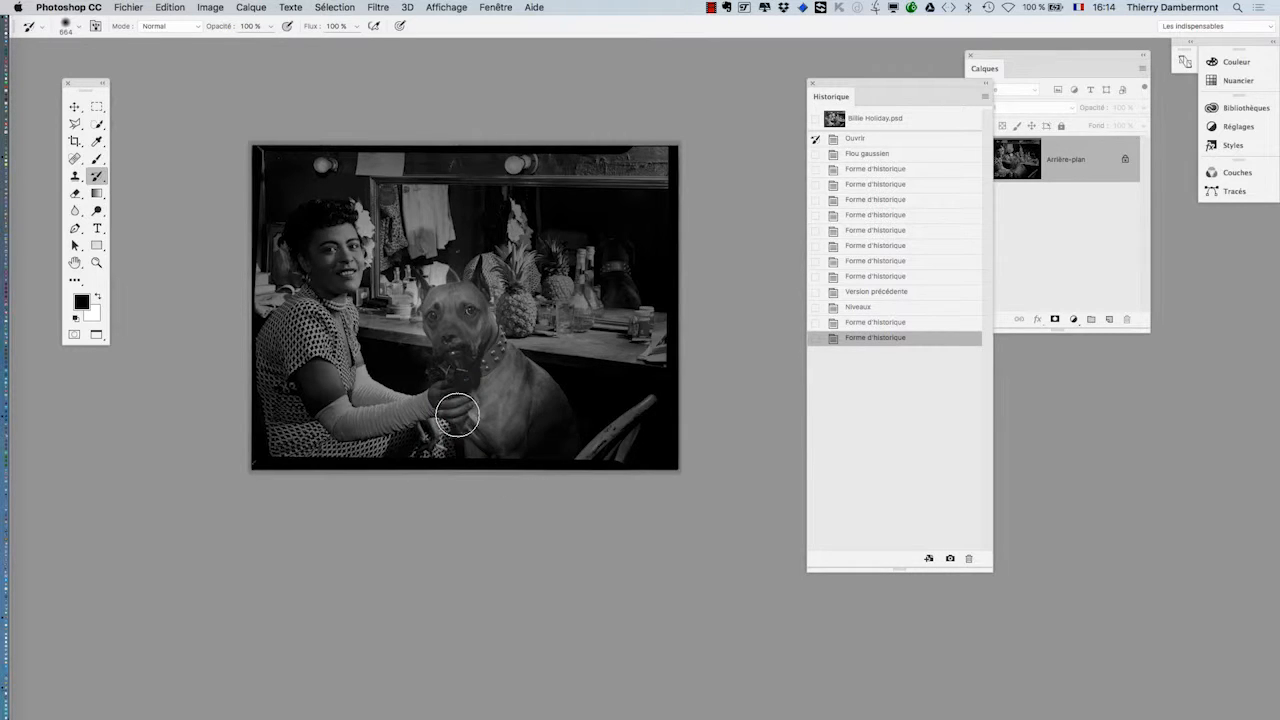
{"action": "mouse_move", "coordinate": [445, 415]}
{"action": "left_mouse_down"}
{"action": "mouse_move", "coordinate": [425, 410]}
{"action": "mouse_move", "coordinate": [480, 402]}
{"action": "mouse_move", "coordinate": [335, 428]}
{"action": "mouse_move", "coordinate": [456, 417]}
{"action": "left_mouse_up"}
- Paint the original brightness back onto the woman's arm, dress and face with the History Brush
{"action": "left_click_drag", "start_coordinate": [320, 386], "coordinate": [318, 370]}
{"action": "mouse_move", "coordinate": [343, 408]}
{"action": "left_mouse_down"}
{"action": "mouse_move", "coordinate": [360, 408]}
{"action": "mouse_move", "coordinate": [345, 395]}
{"action": "left_mouse_up"}
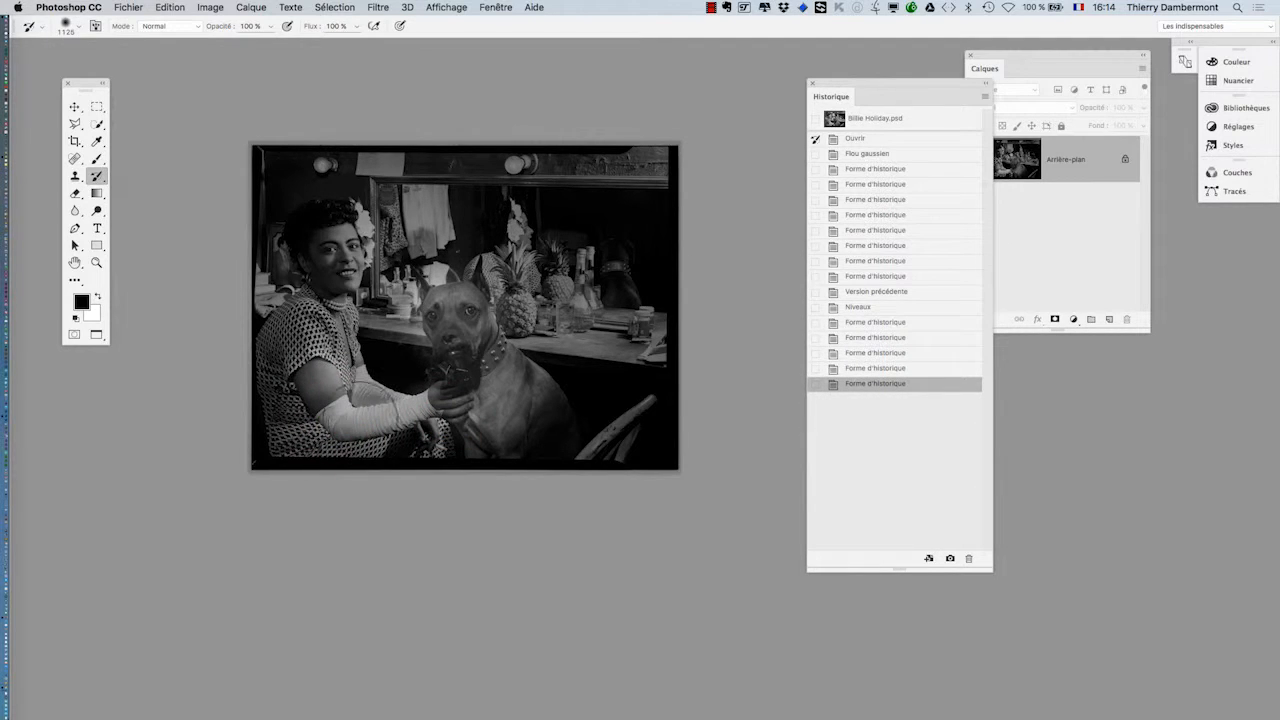
{"action": "mouse_move", "coordinate": [338, 254]}
{"action": "left_mouse_down"}
{"action": "mouse_move", "coordinate": [289, 211]}
{"action": "mouse_move", "coordinate": [305, 245]}
{"action": "left_mouse_up"}
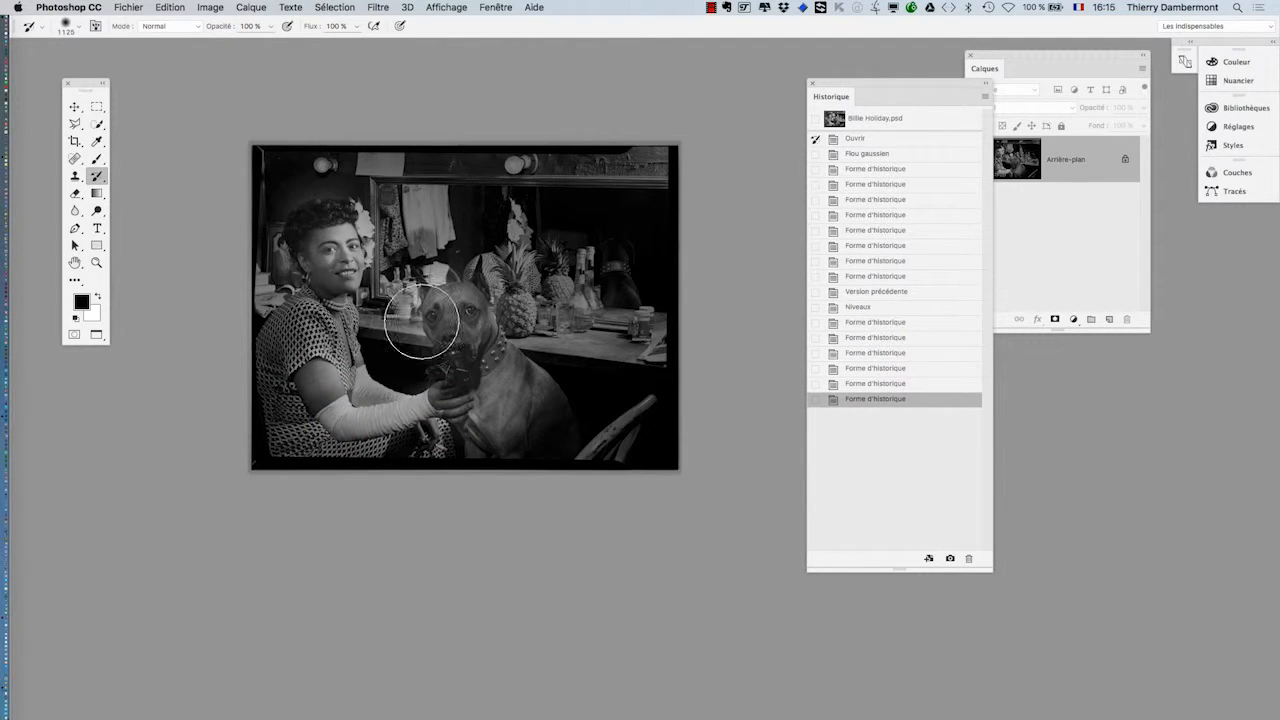
- Set the Niveaux state as history source and darken the background around the dog's muzzle, neck and ears with a smaller brush
{"action": "left_click_drag", "start_coordinate": [467, 361], "coordinate": [457, 363]}
{"action": "scroll", "coordinate": [426, 334], "scroll_direction": "up", "scroll_amount": 2}
{"action": "scroll", "coordinate": [426, 334], "scroll_direction": "up", "scroll_amount": 3}
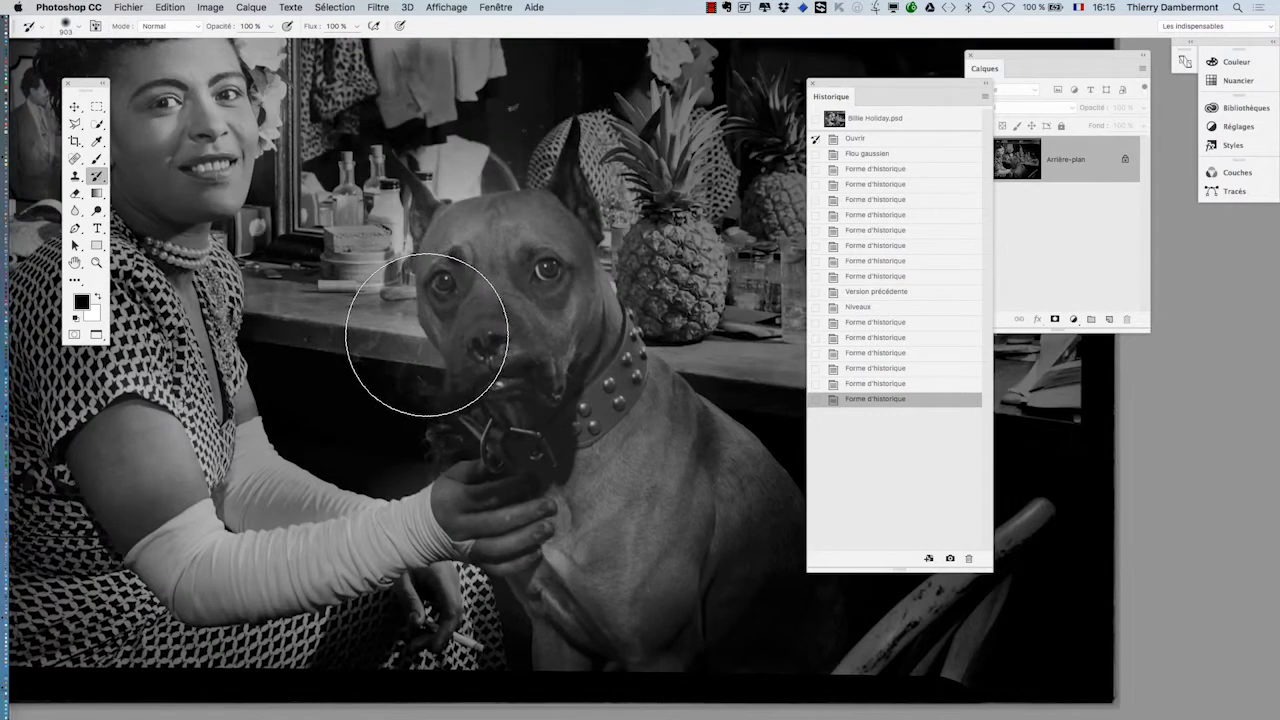
{"action": "left_click", "coordinate": [819, 308]}
{"action": "left_click_drag", "start_coordinate": [614, 386], "coordinate": [590, 398]}
{"action": "mouse_move", "coordinate": [365, 230]}
{"action": "left_mouse_down"}
{"action": "mouse_move", "coordinate": [357, 300]}
{"action": "mouse_move", "coordinate": [389, 394]}
{"action": "mouse_move", "coordinate": [374, 354]}
{"action": "left_mouse_up"}
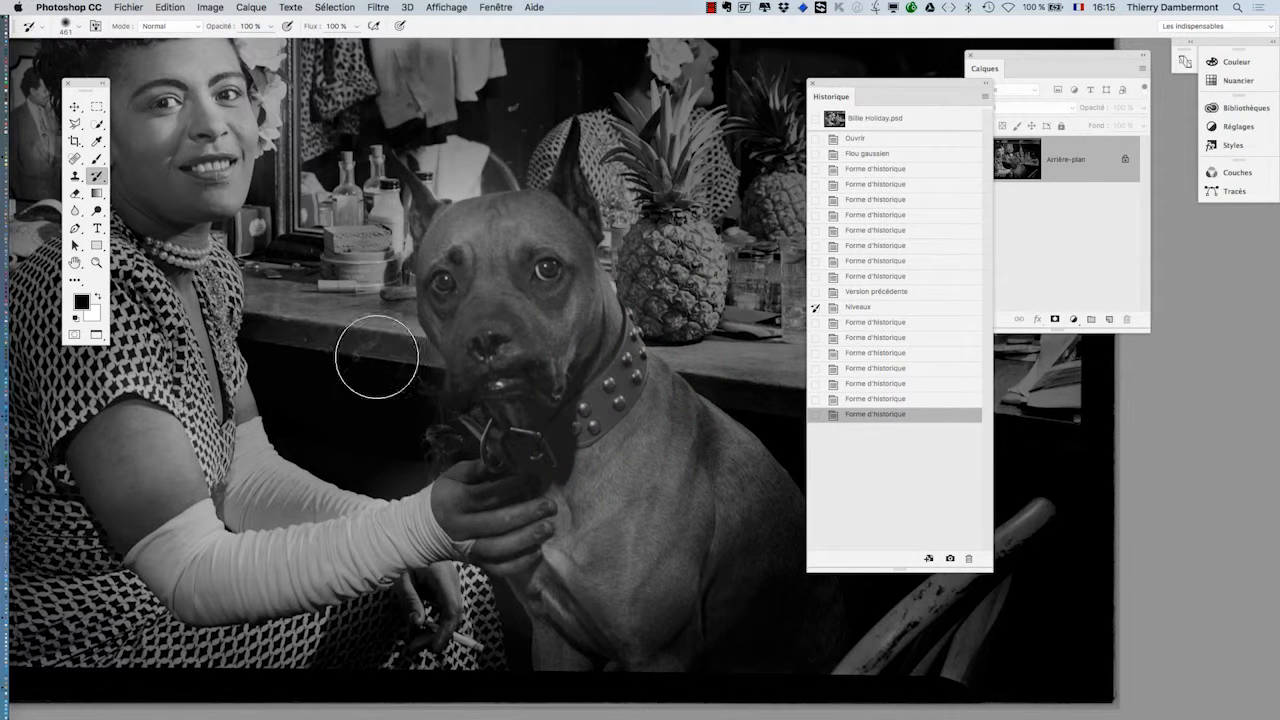
{"action": "mouse_move", "coordinate": [617, 199]}
{"action": "left_mouse_down"}
{"action": "mouse_move", "coordinate": [655, 275]}
{"action": "mouse_move", "coordinate": [604, 307]}
{"action": "left_mouse_up"}
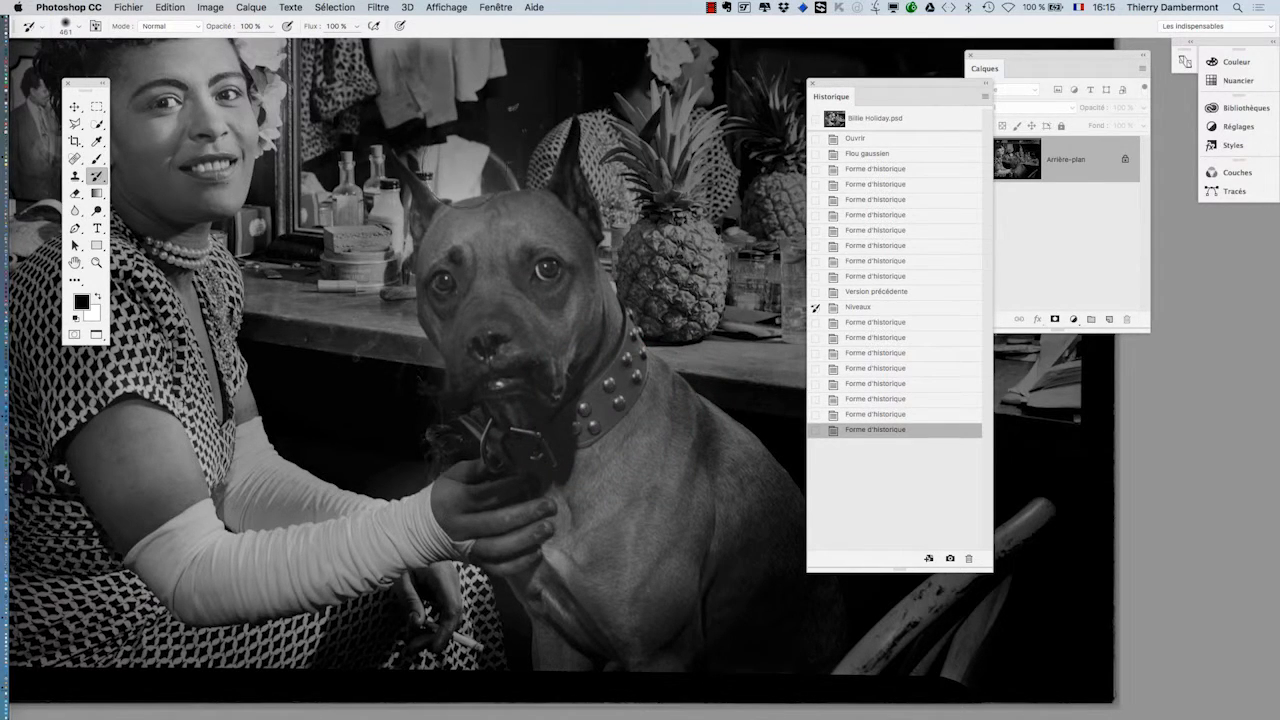
{"action": "mouse_move", "coordinate": [455, 178]}
{"action": "left_mouse_down"}
{"action": "mouse_move", "coordinate": [486, 180]}
{"action": "mouse_move", "coordinate": [505, 142]}
{"action": "left_mouse_up"}
{"action": "left_click_drag", "start_coordinate": [377, 229], "coordinate": [370, 350]}
- Darken the background around the woman's hair and behind her back from the Niveaux state
{"action": "key", "text": "super+0"}
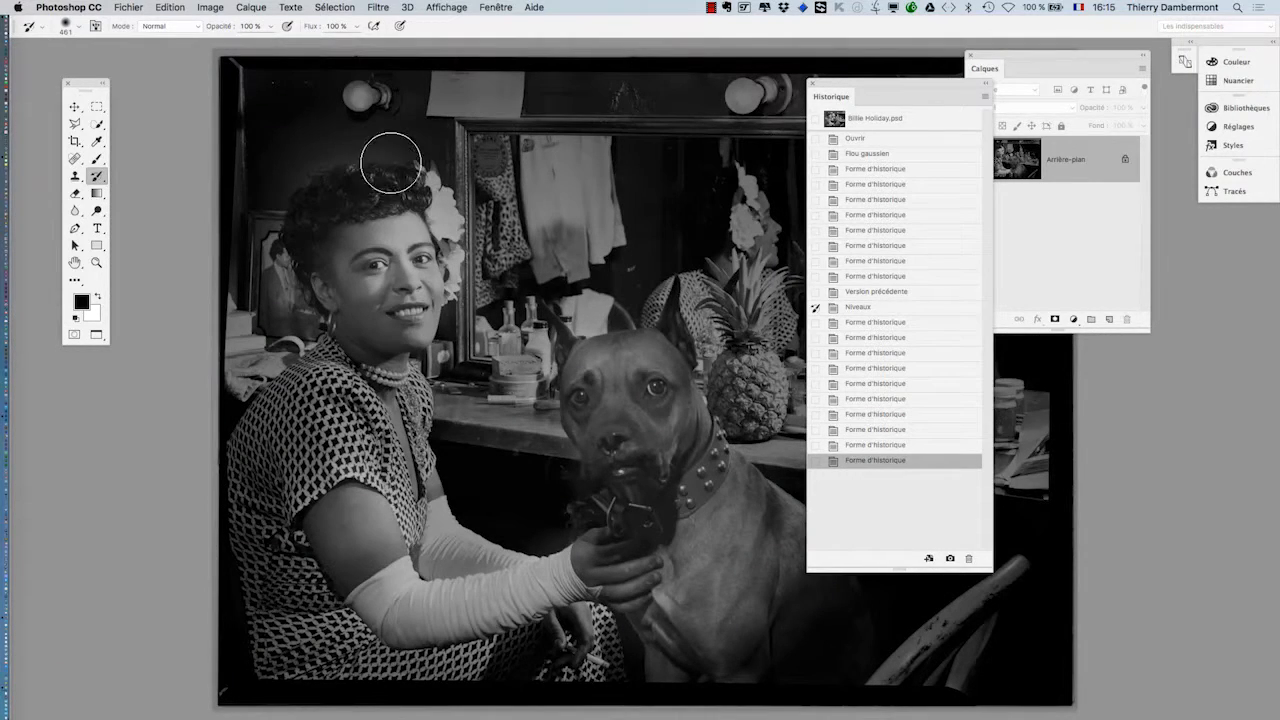
{"action": "mouse_move", "coordinate": [430, 150]}
{"action": "left_mouse_down"}
{"action": "mouse_move", "coordinate": [347, 143]}
{"action": "mouse_move", "coordinate": [292, 178]}
{"action": "mouse_move", "coordinate": [243, 304]}
{"action": "mouse_move", "coordinate": [250, 329]}
{"action": "mouse_move", "coordinate": [264, 317]}
{"action": "mouse_move", "coordinate": [206, 399]}
{"action": "mouse_move", "coordinate": [245, 368]}
{"action": "left_mouse_up"}
{"action": "key", "text": "super+minus"}
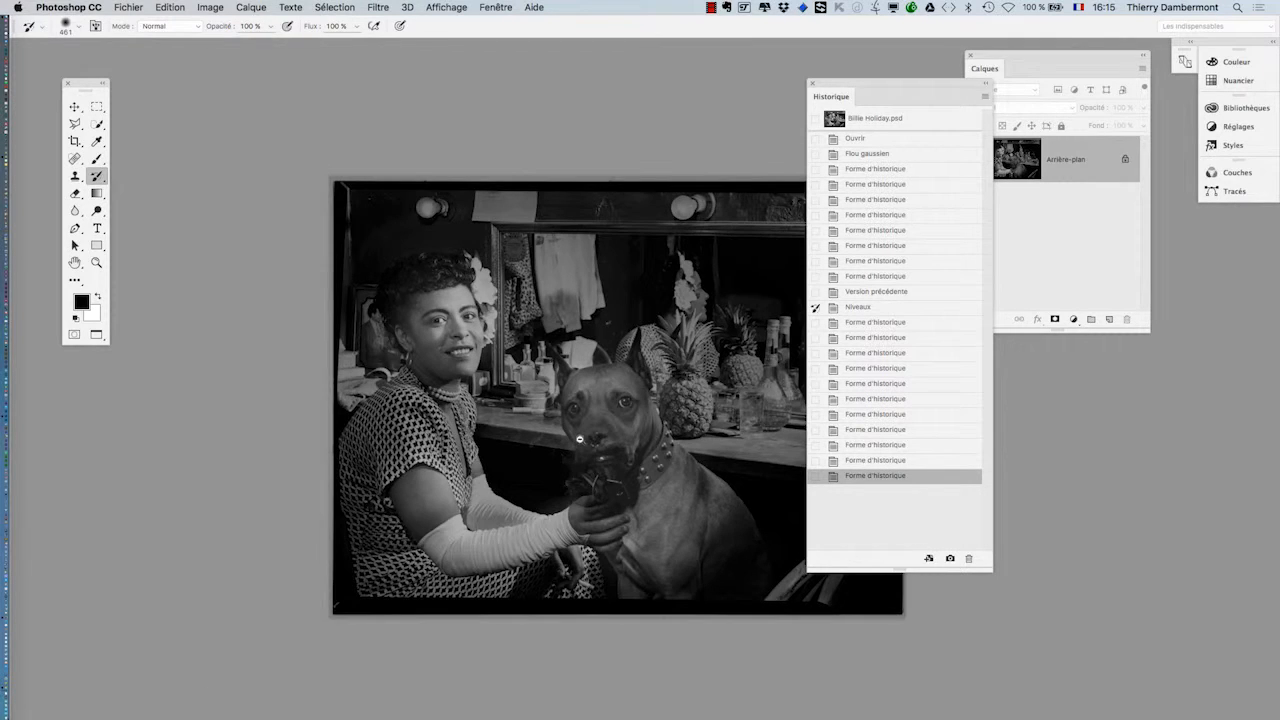
{"action": "left_click_drag", "start_coordinate": [568, 424], "coordinate": [423, 337]}
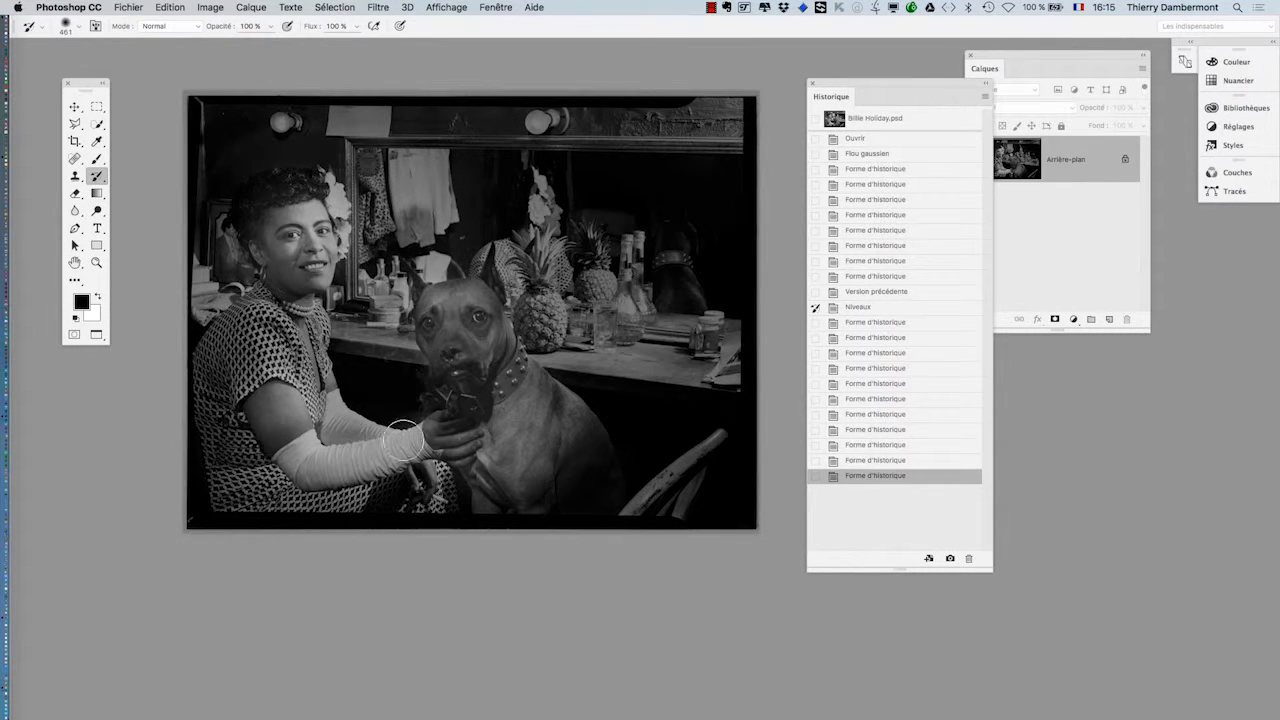
{"action": "left_click", "coordinate": [120, 7]}
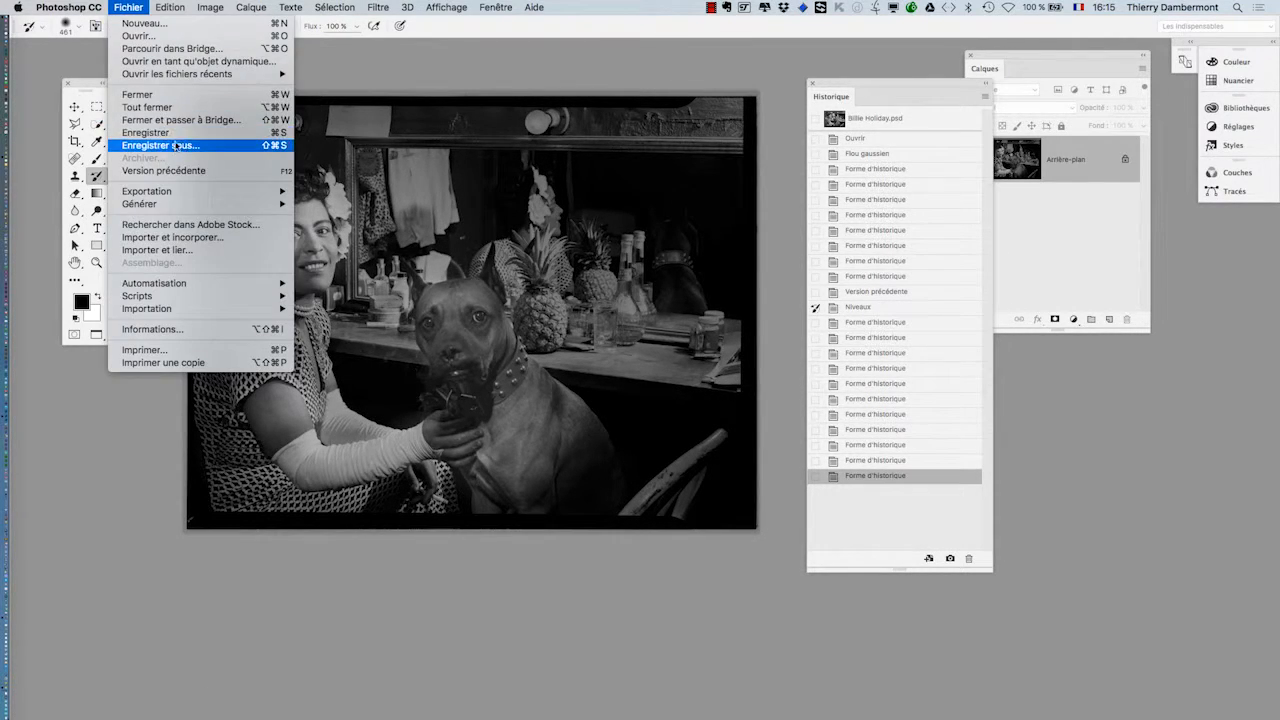
{"action": "left_click", "coordinate": [178, 141]}
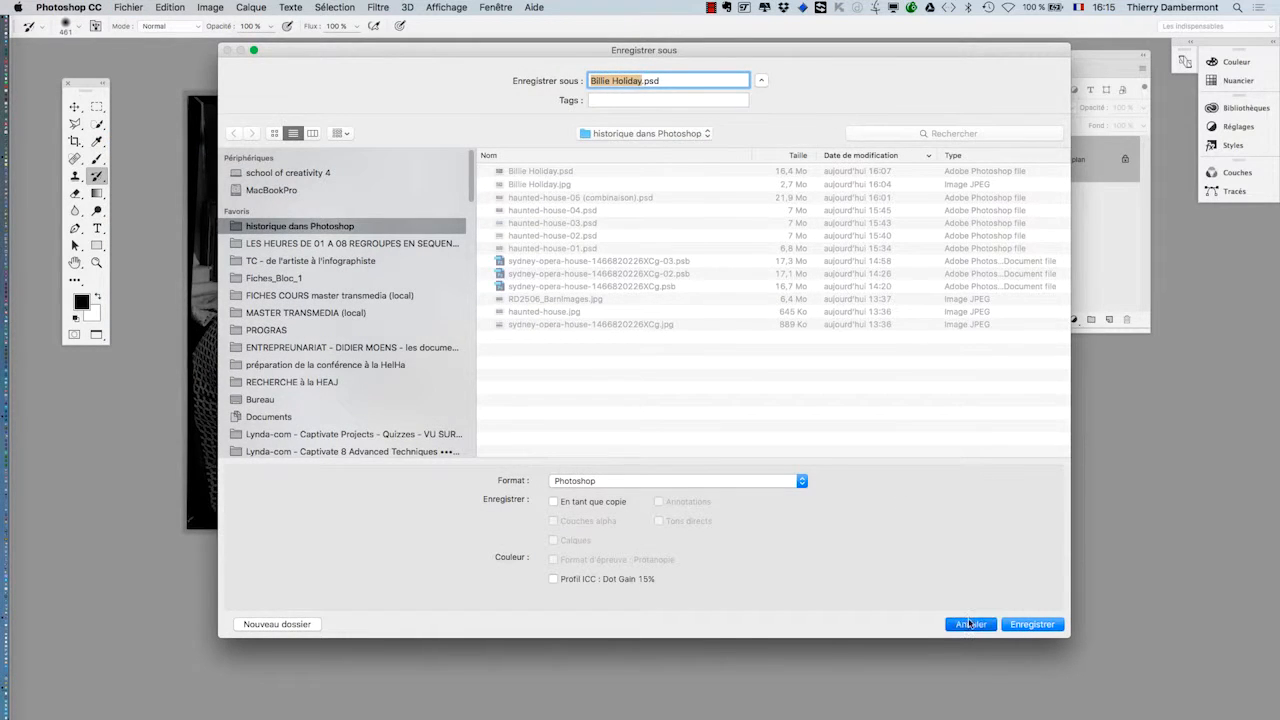
{"action": "left_click", "coordinate": [969, 624]}
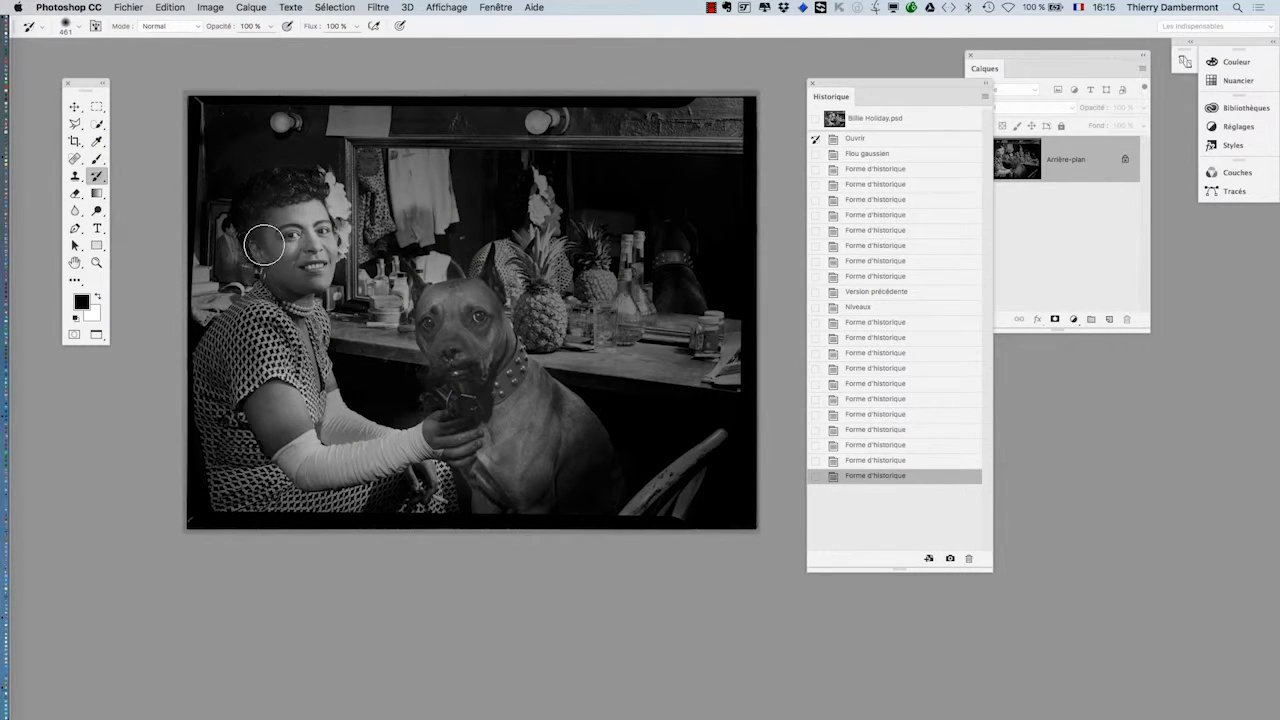
- Restore original brightness from the Ouvrir state on the woman's face, and lightly over the background with a larger History Brush at 26 % opacity
{"action": "left_click_drag", "start_coordinate": [260, 242], "coordinate": [272, 256]}
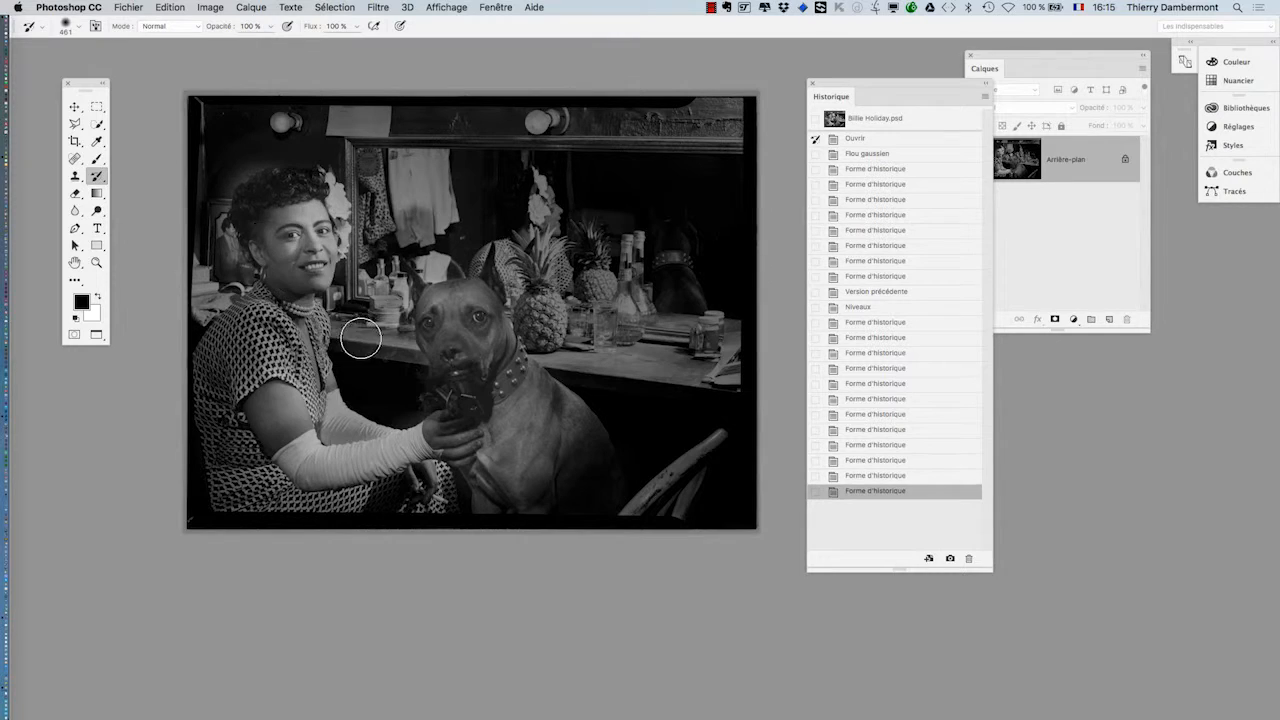
{"action": "mouse_move", "coordinate": [367, 349]}
{"action": "left_mouse_down"}
{"action": "mouse_move", "coordinate": [428, 349]}
{"action": "mouse_move", "coordinate": [414, 349]}
{"action": "left_mouse_up"}
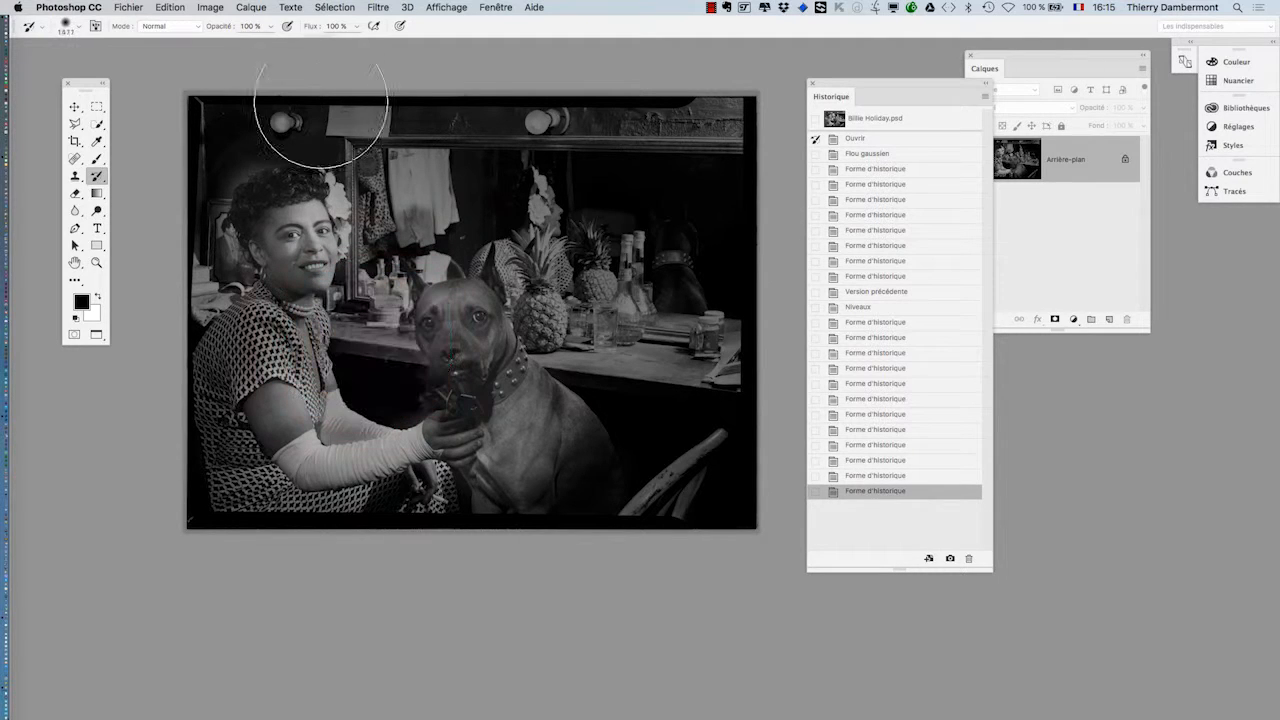
{"action": "left_click", "coordinate": [269, 27]}
{"action": "mouse_move", "coordinate": [237, 100]}
{"action": "left_mouse_down"}
{"action": "mouse_move", "coordinate": [278, 207]}
{"action": "mouse_move", "coordinate": [257, 143]}
{"action": "left_mouse_up"}
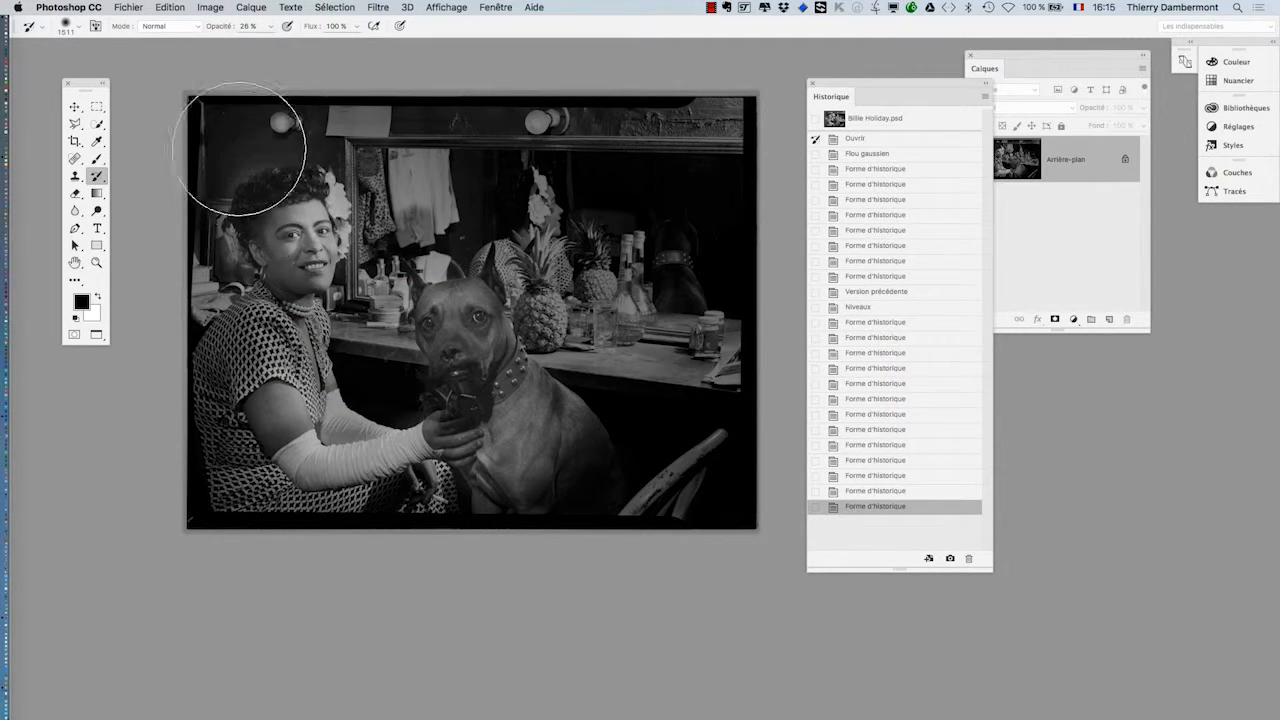
{"action": "mouse_move", "coordinate": [184, 422]}
{"action": "left_mouse_down"}
{"action": "mouse_move", "coordinate": [213, 438]}
{"action": "mouse_move", "coordinate": [229, 504]}
{"action": "mouse_move", "coordinate": [371, 560]}
{"action": "left_mouse_up"}
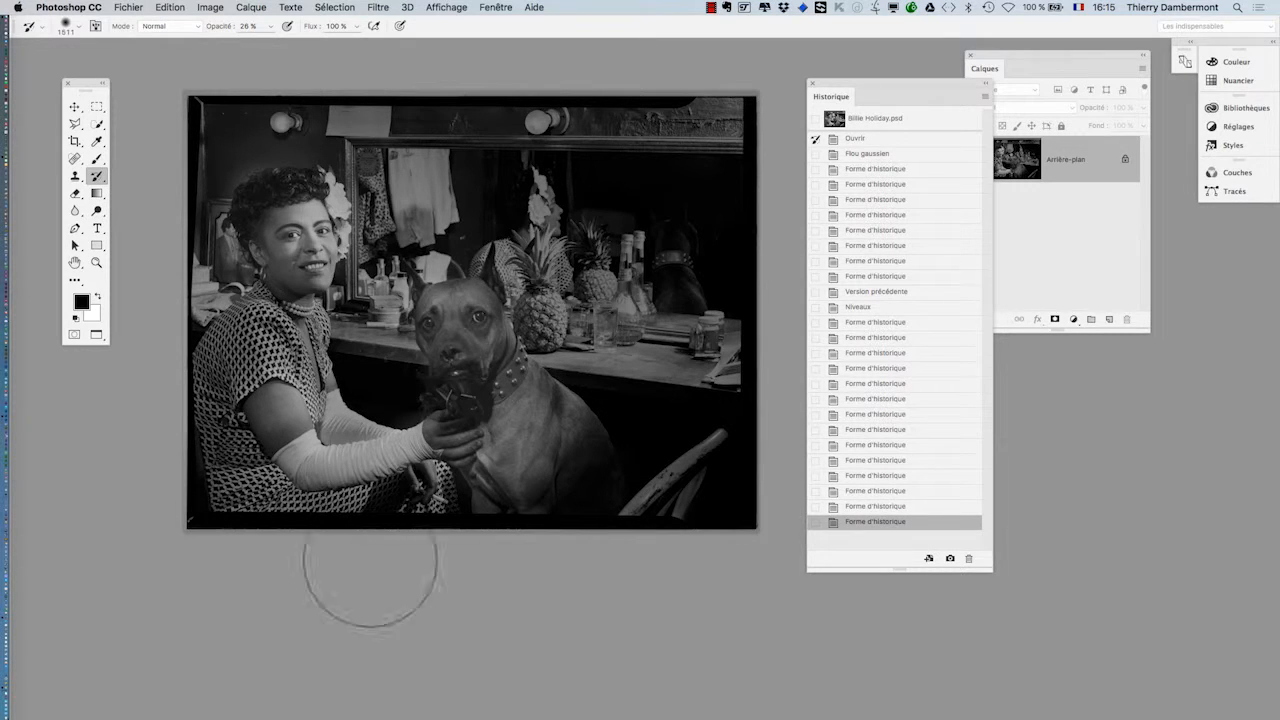
{"action": "mouse_move", "coordinate": [567, 299]}
{"action": "left_mouse_down"}
{"action": "mouse_move", "coordinate": [392, 266]}
{"action": "mouse_move", "coordinate": [440, 318]}
{"action": "left_mouse_up"}
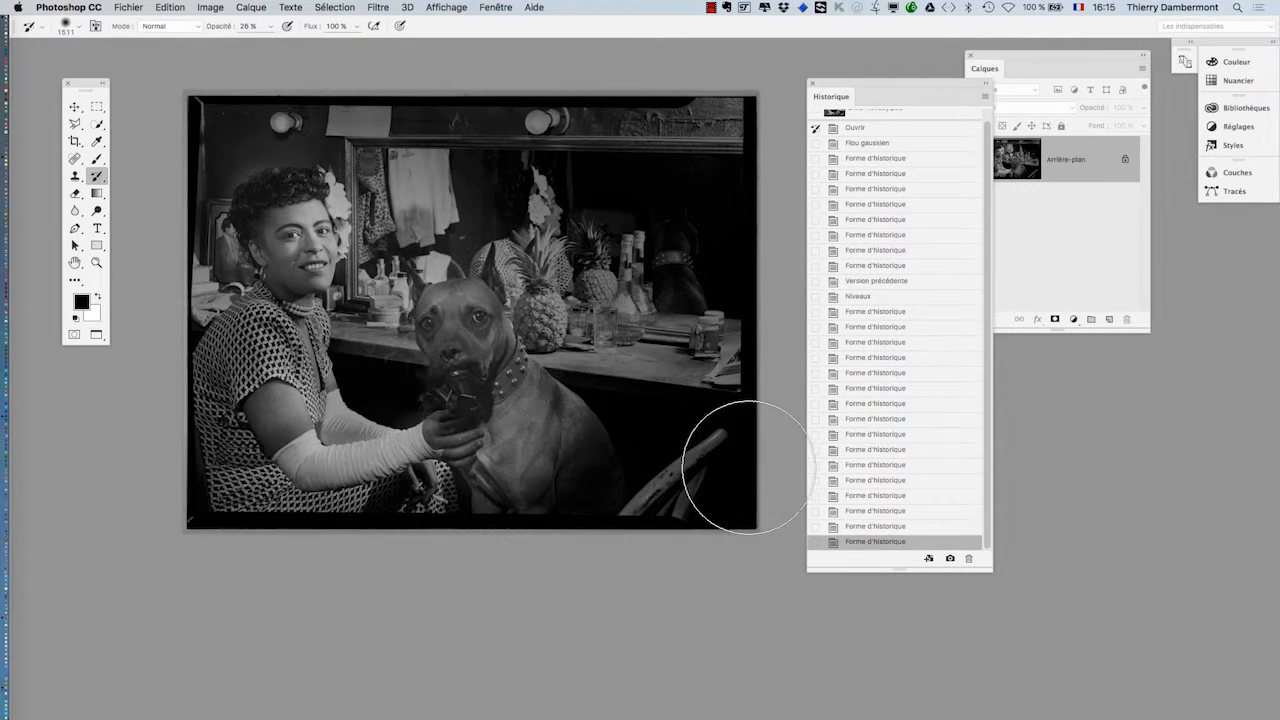
{"action": "key", "text": "super+z"}
- Save the image as a new Photoshop file named Billie Holiday-02.psd in the historique dans Photoshop folder
{"action": "left_click", "coordinate": [138, 7]}
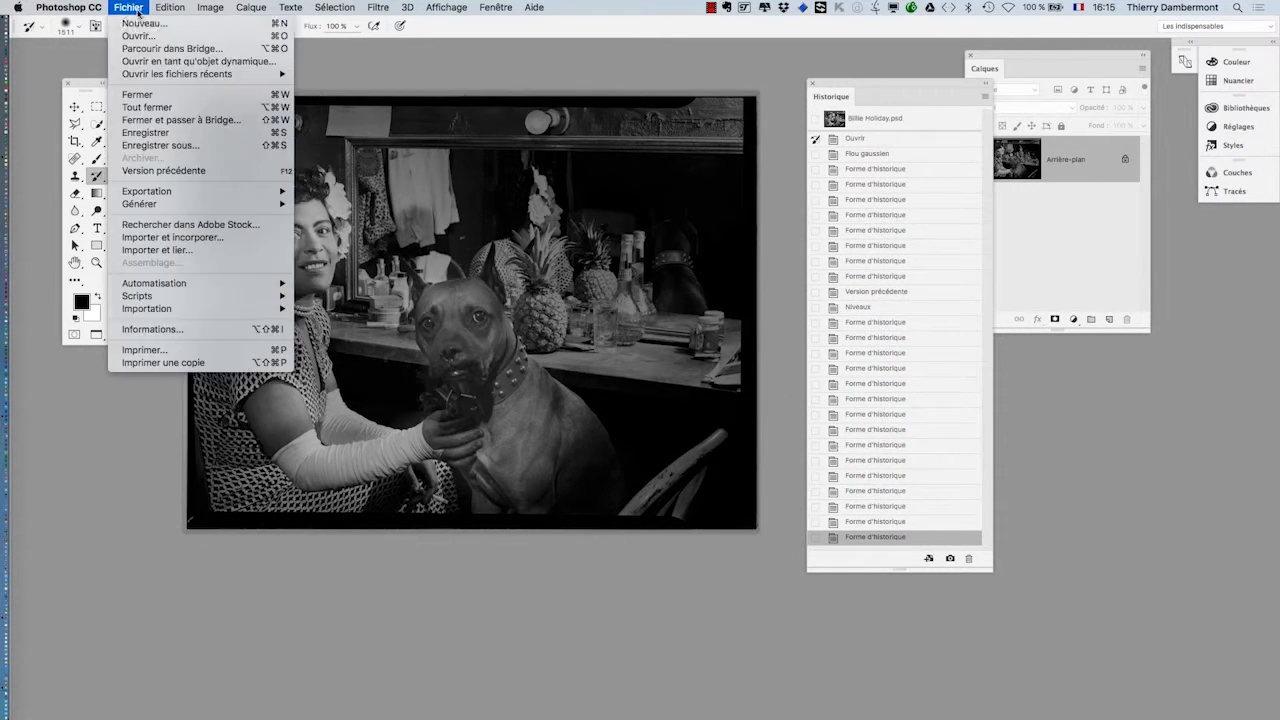
{"action": "left_click", "coordinate": [180, 145]}
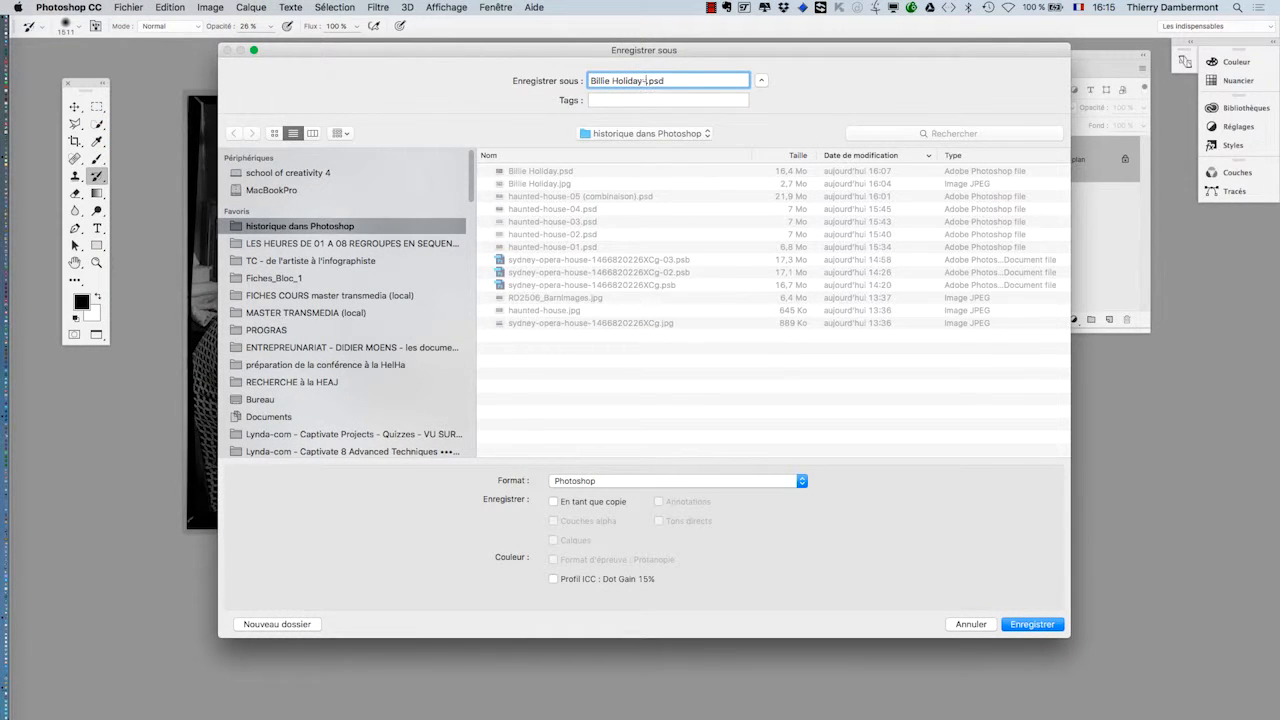
{"action": "key", "text": "Return"}
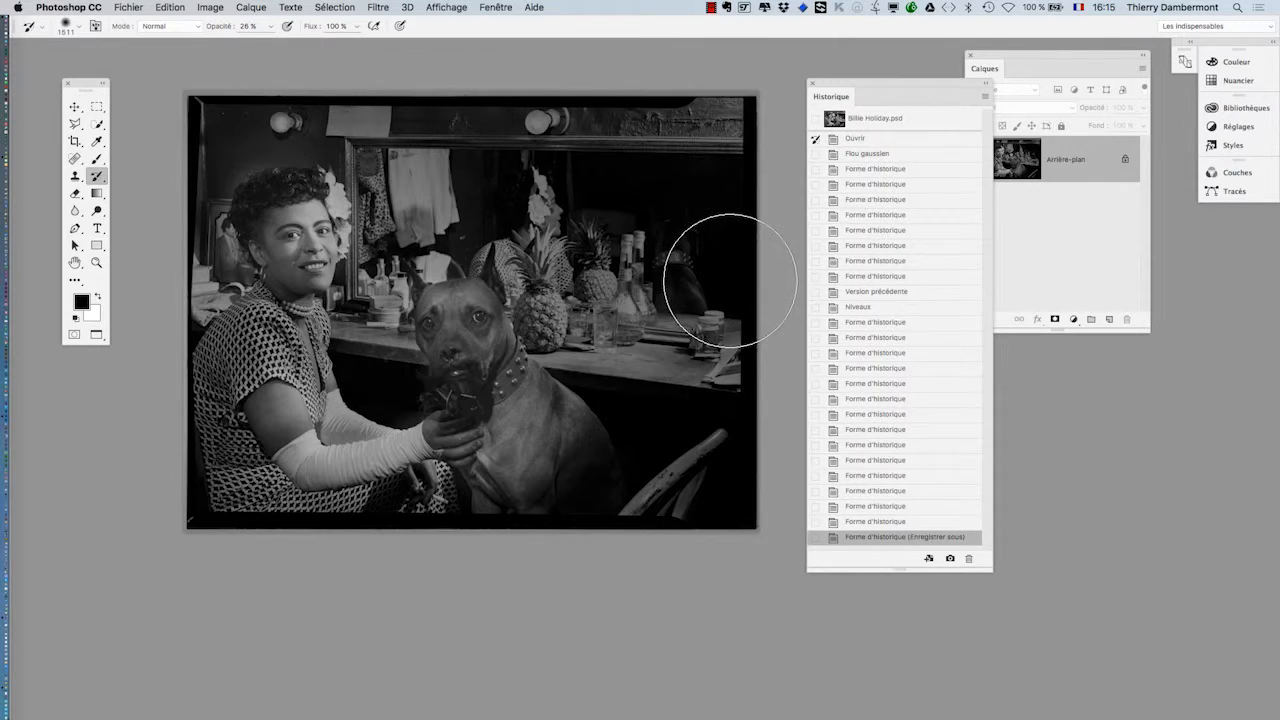
{"action": "left_click", "coordinate": [143, 6]}
{"action": "mouse_move", "coordinate": [280, 75]}
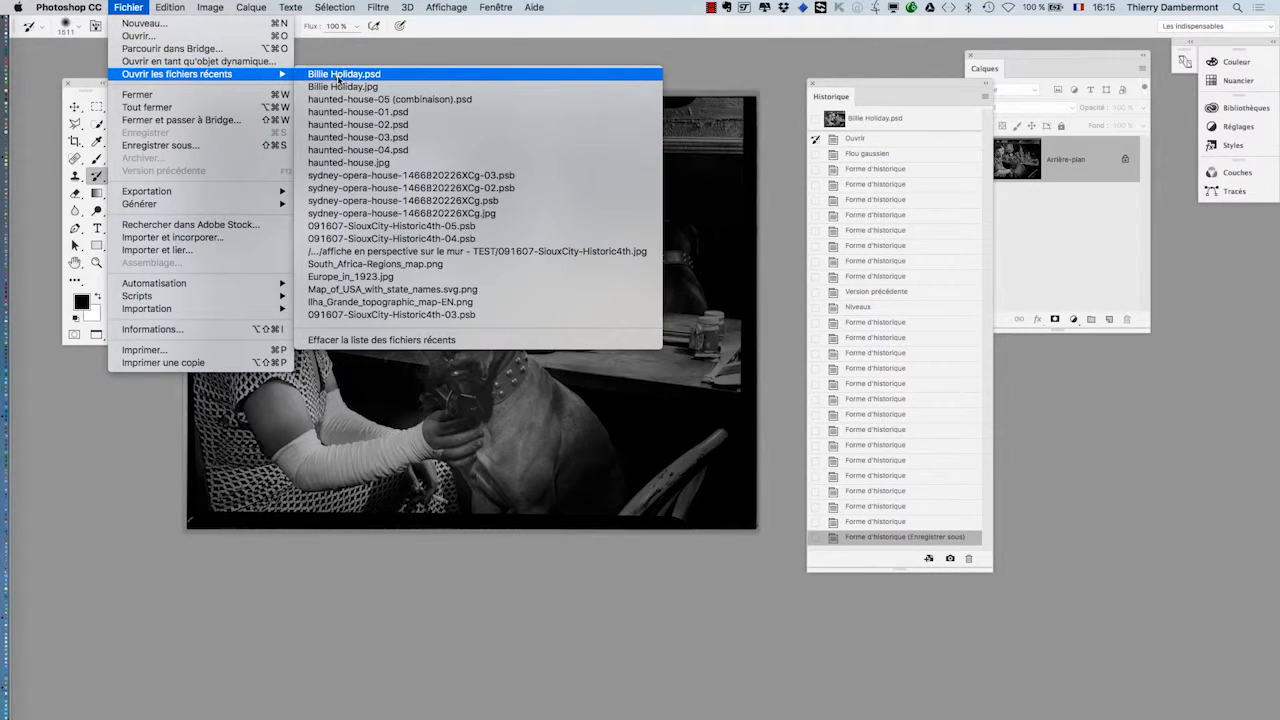
{"action": "left_click", "coordinate": [780, 452]}
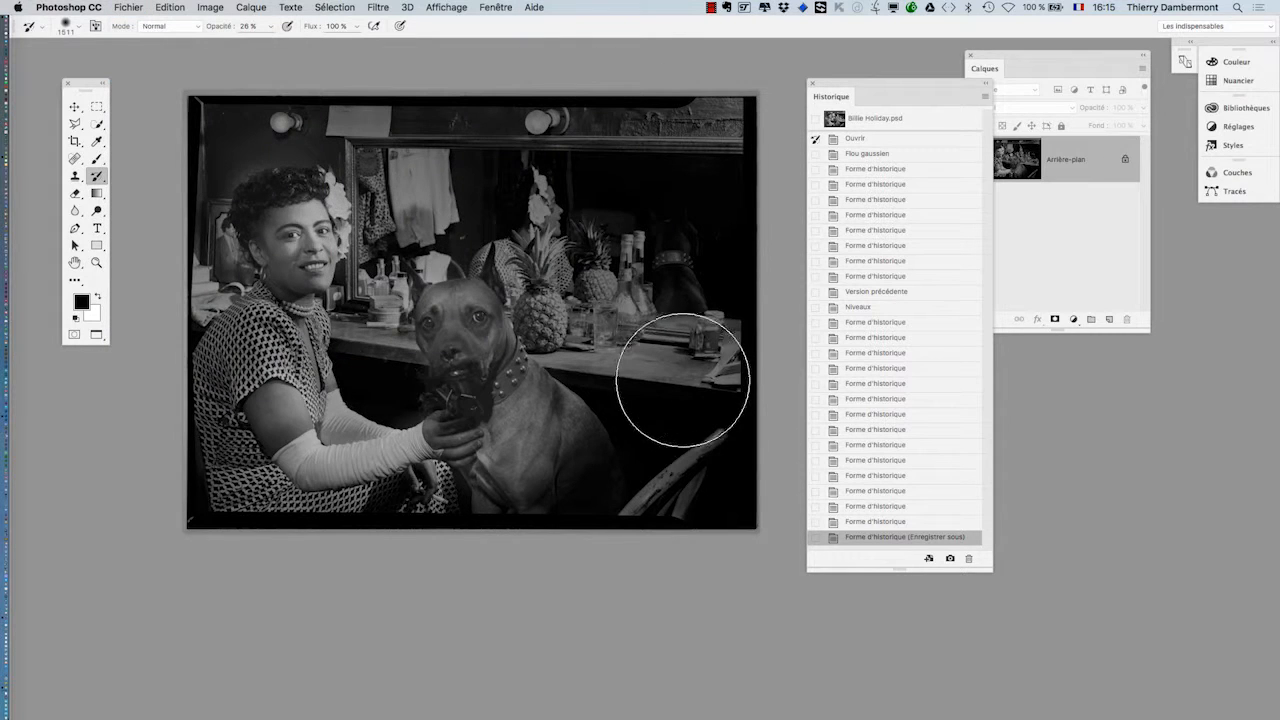
{"action": "left_click", "coordinate": [123, 7]}
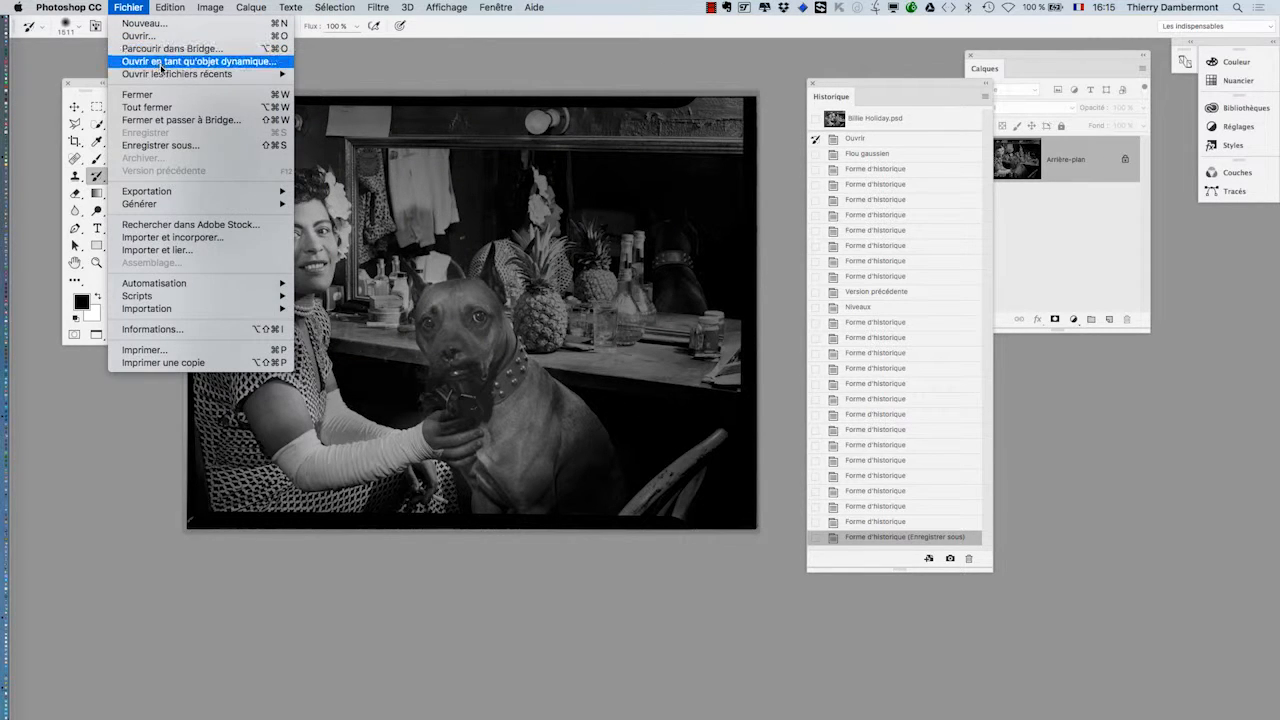
{"action": "mouse_move", "coordinate": [166, 75]}
{"action": "left_click", "coordinate": [381, 88]}
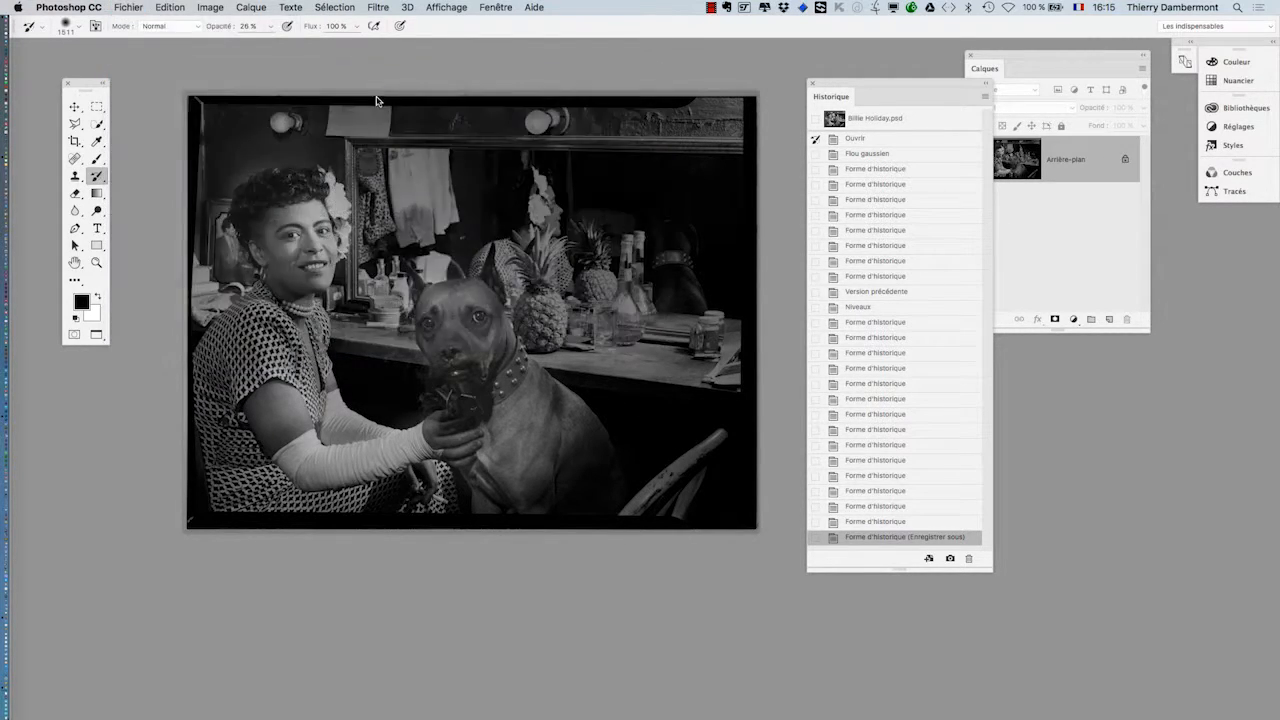
- Switch to the Finder and arrange the files in the historique dans Photoshop folder by name
{"action": "key", "text": "super+Tab"}
{"action": "key", "text": "super+Tab"}
{"action": "key", "text": "super+Tab"}
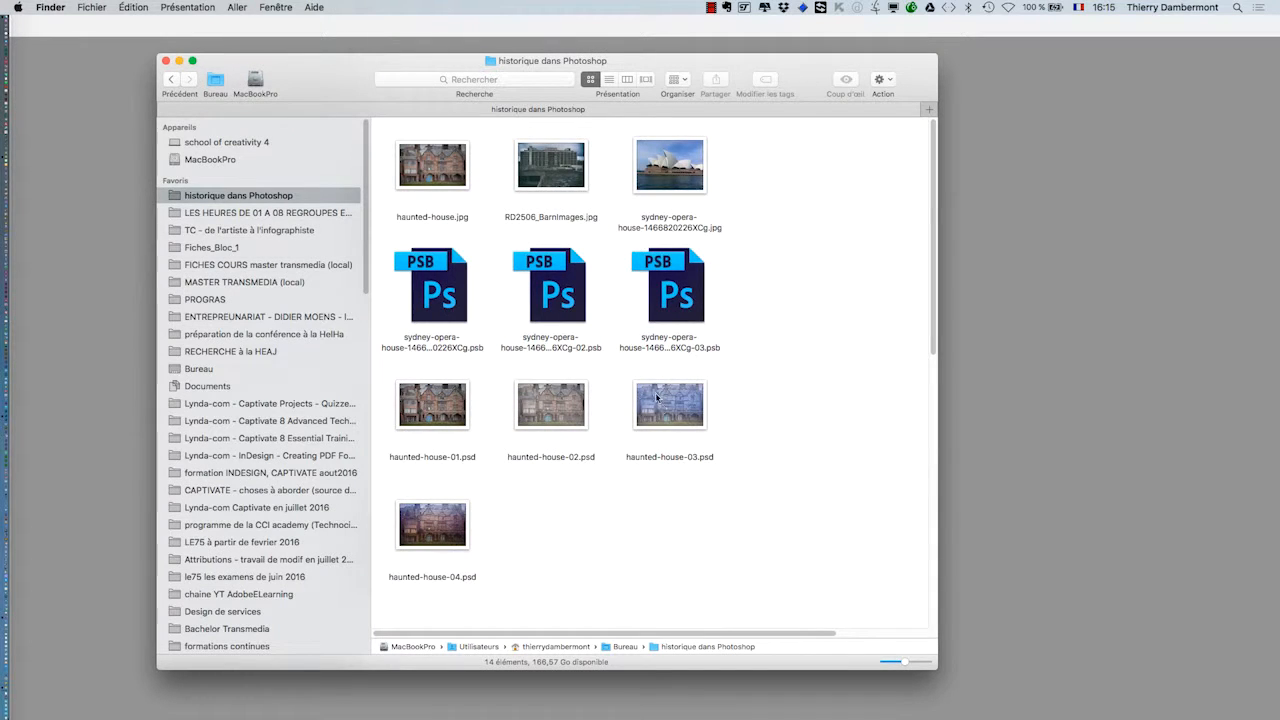
{"action": "left_click", "coordinate": [268, 212]}
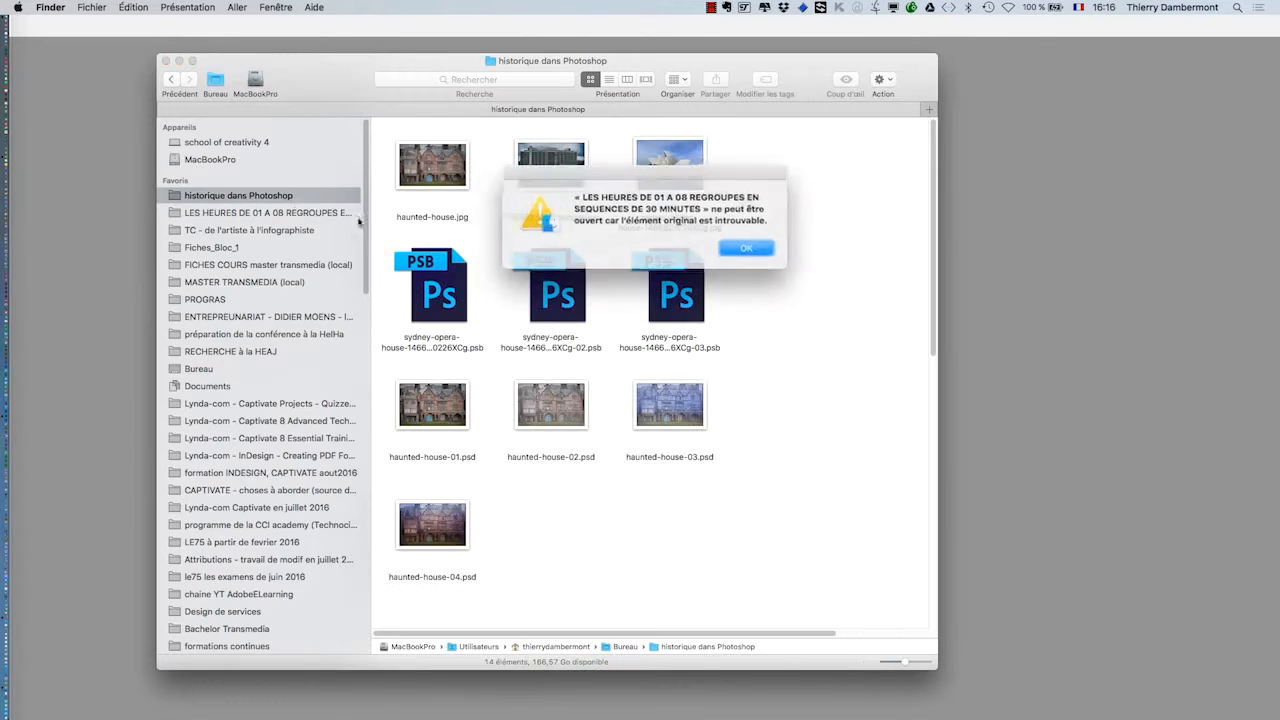
{"action": "left_click", "coordinate": [749, 248]}
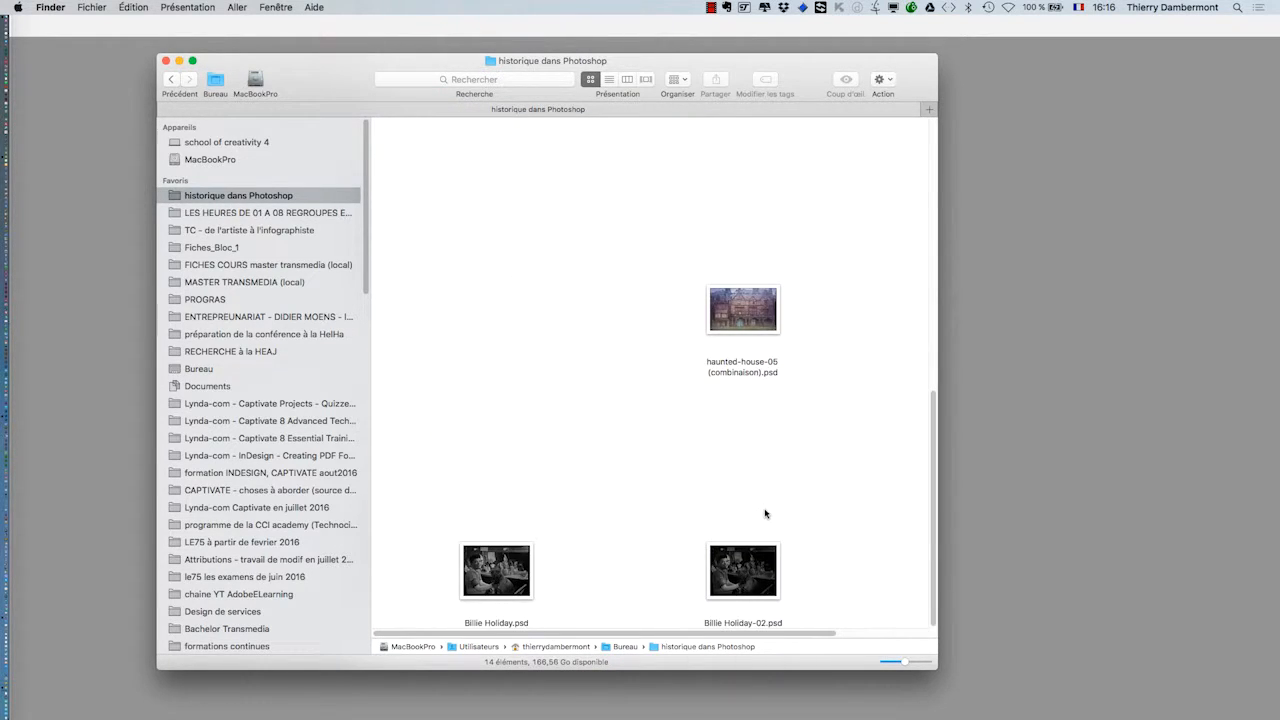
{"action": "left_click", "coordinate": [230, 6]}
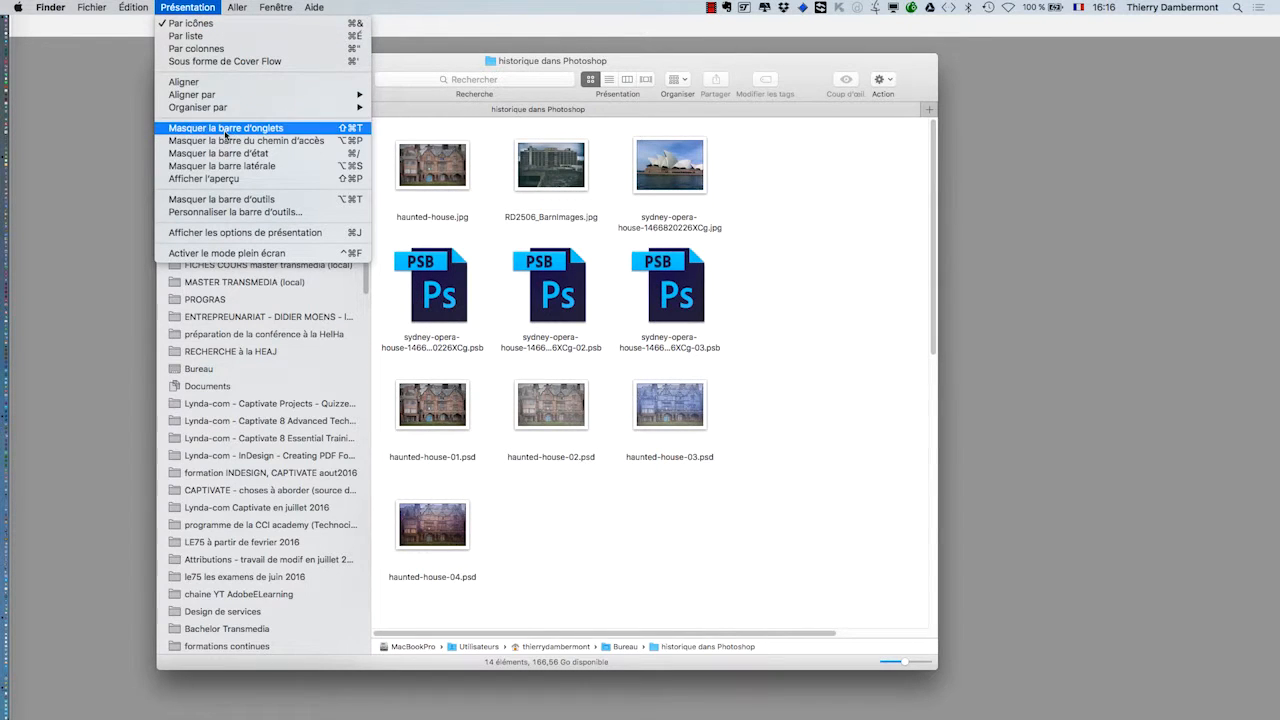
{"action": "left_click", "coordinate": [411, 96]}
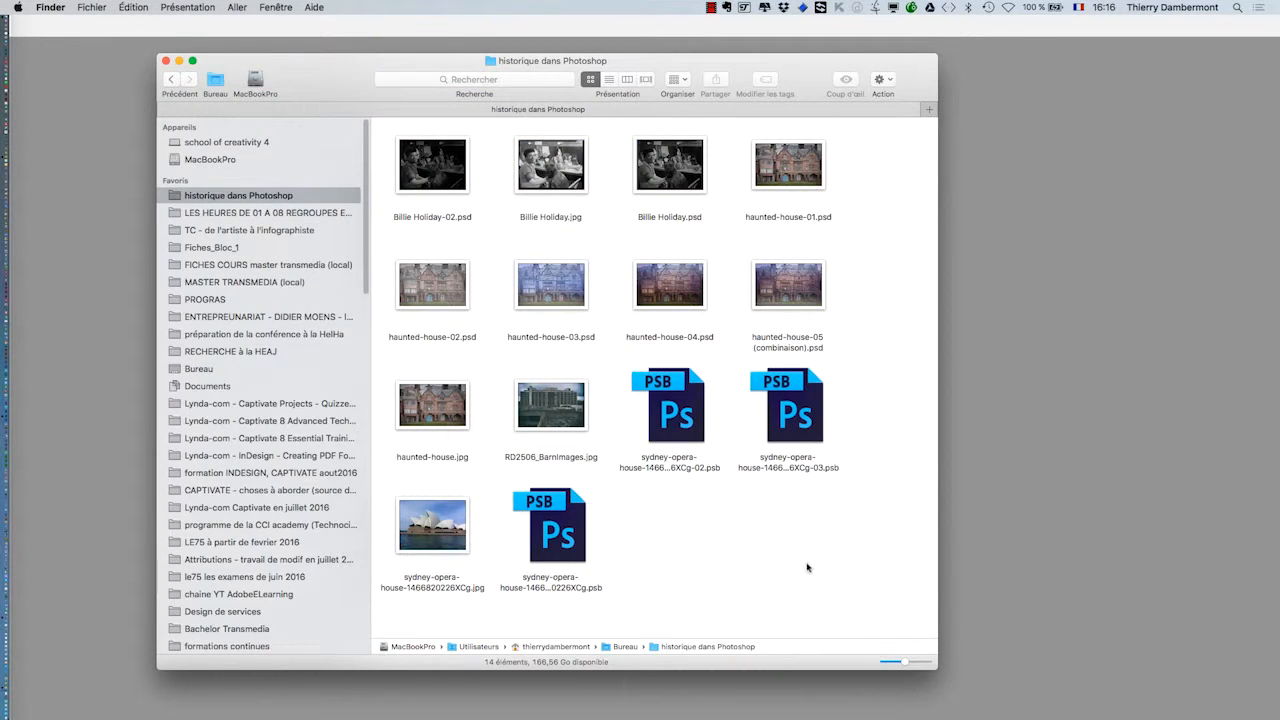
- Open Billie Holiday.psd in Photoshop, return to the standard screen mode and detach the document into its own floating window
{"action": "key", "text": "super+Tab"}
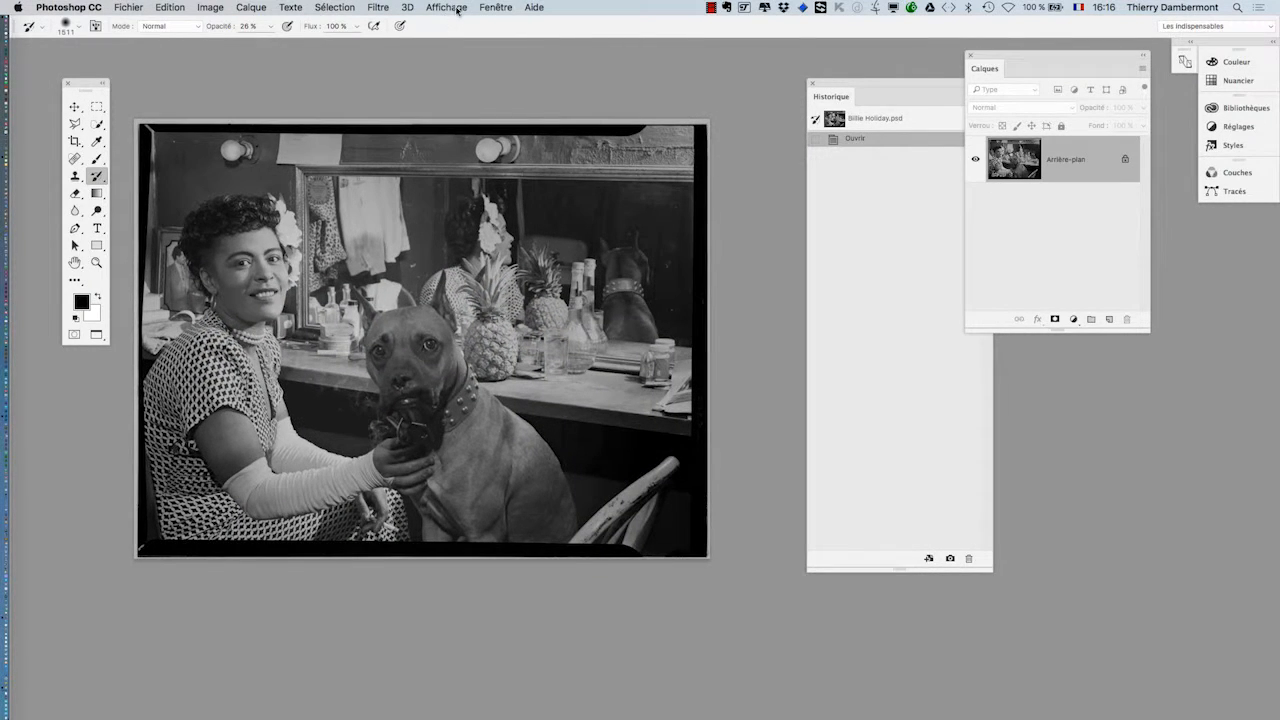
{"action": "key", "text": "f"}
{"action": "key", "text": "f"}
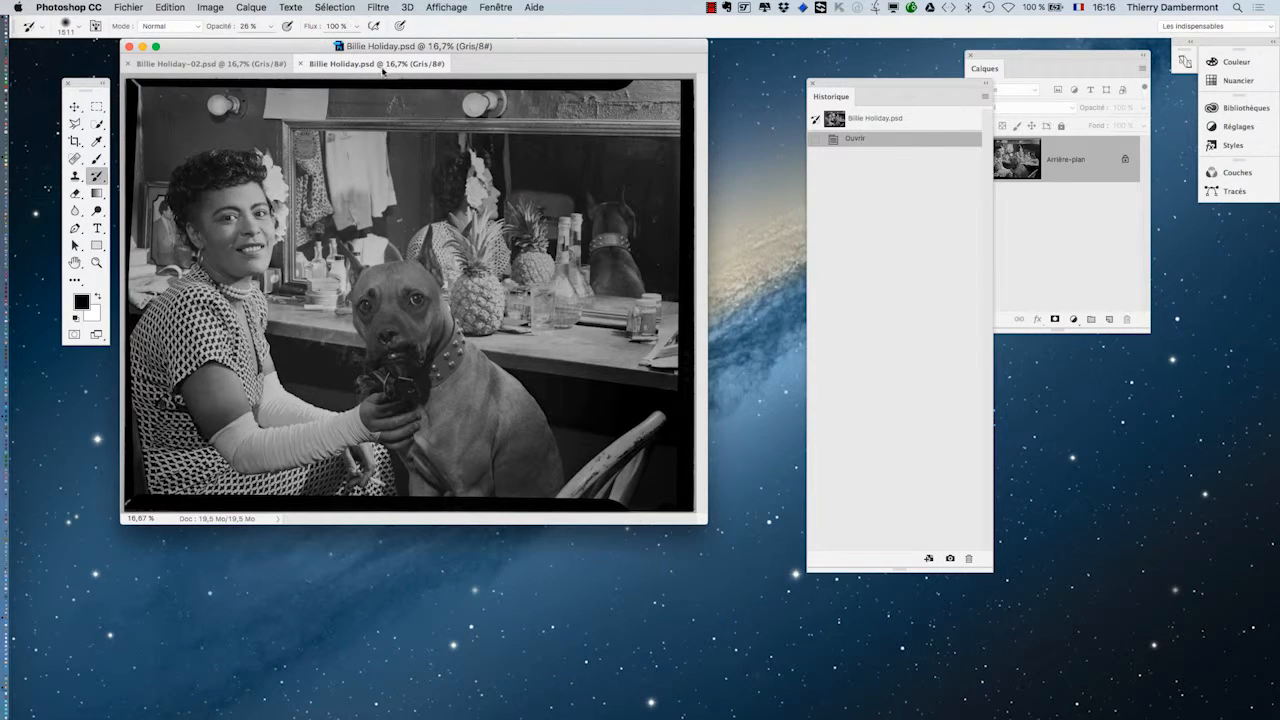
{"action": "left_click_drag", "start_coordinate": [382, 64], "coordinate": [480, 232]}
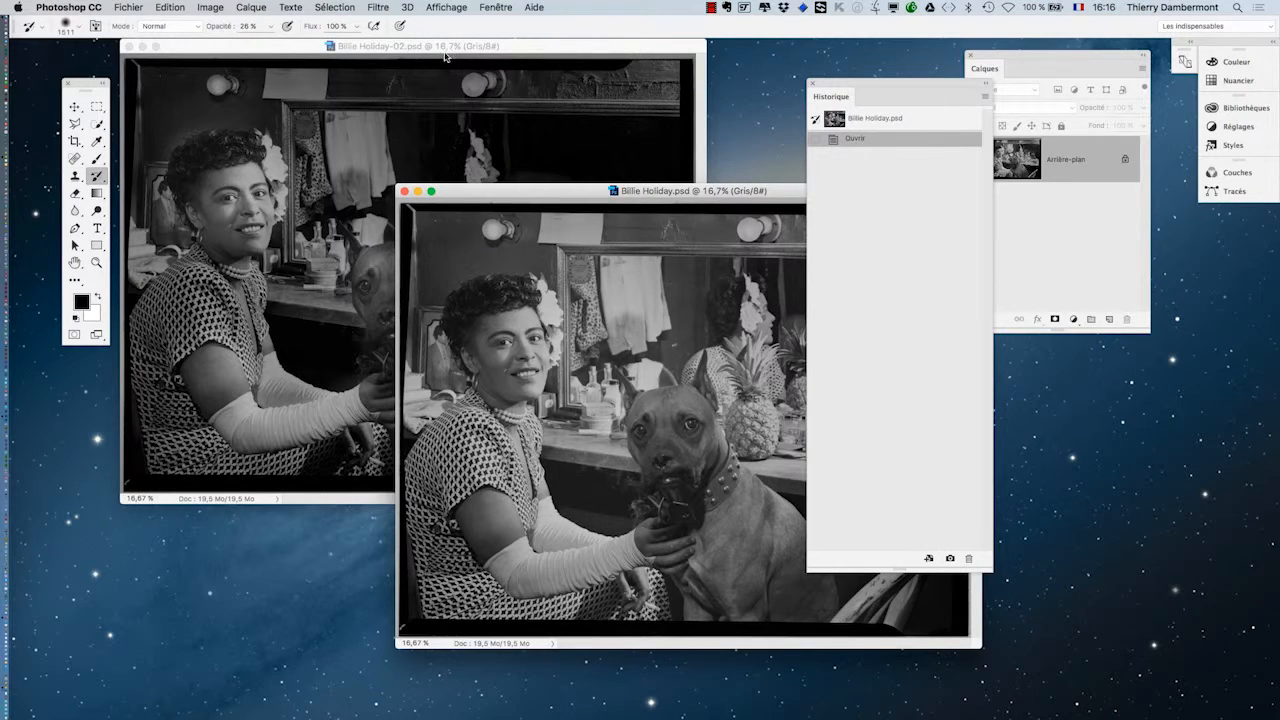
- Open the original Billie Holiday.jpg from the recent files and detach it into its own floating window
{"action": "left_click", "coordinate": [445, 52]}
{"action": "left_click", "coordinate": [126, 7]}
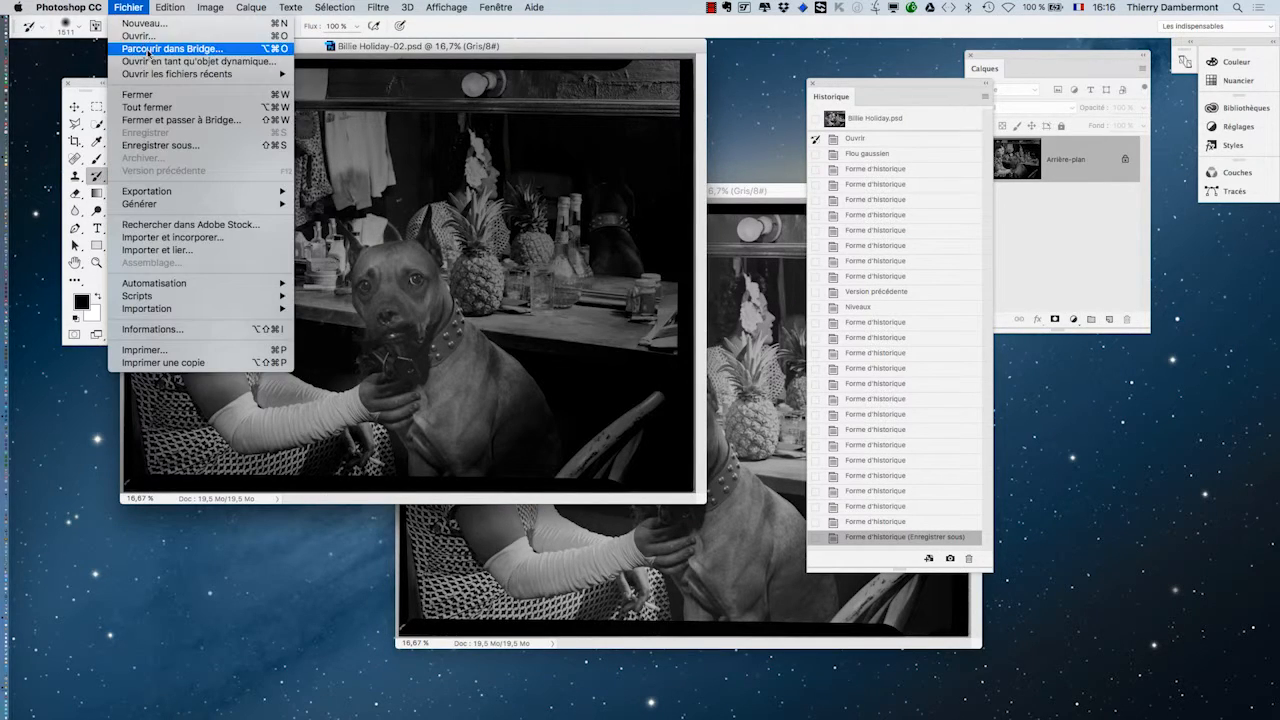
{"action": "mouse_move", "coordinate": [210, 74]}
{"action": "left_click", "coordinate": [346, 100]}
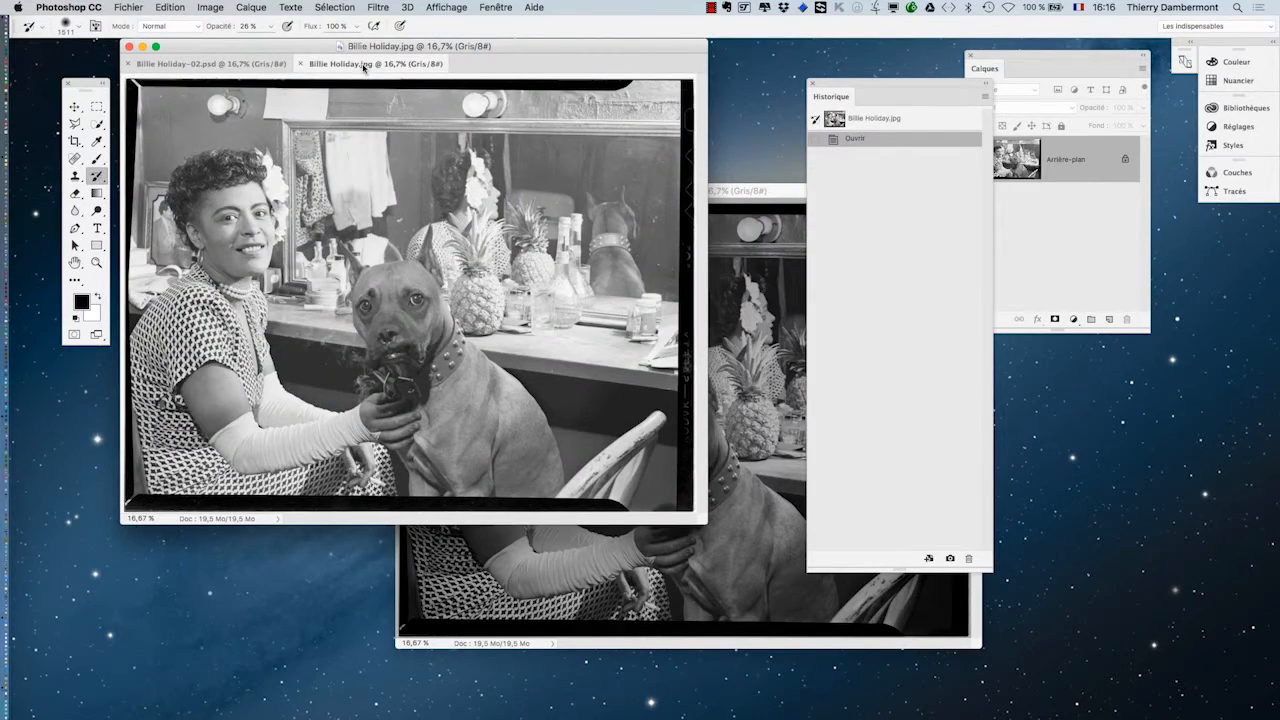
{"action": "left_click_drag", "start_coordinate": [365, 64], "coordinate": [291, 253]}
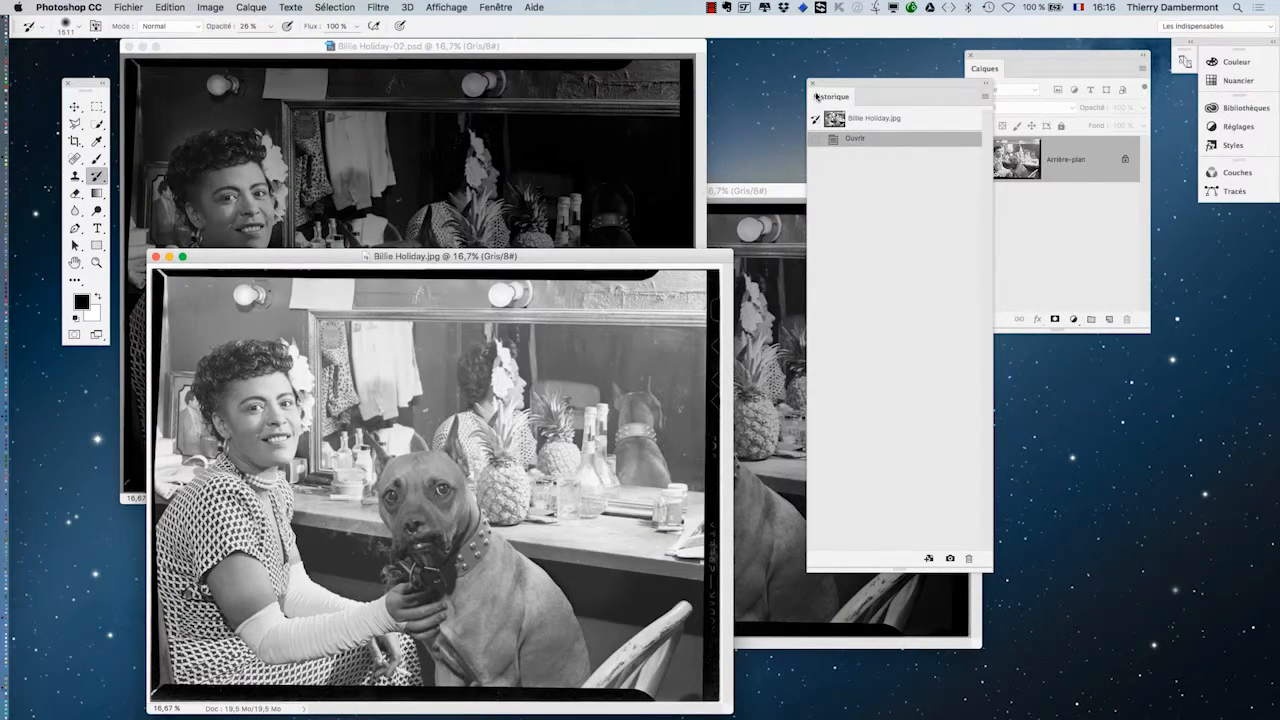
- Arrange the three documents as three vertical tiles, closing the History and Layers panels and moving the Tools panel off the images
{"action": "left_click", "coordinate": [813, 86]}
{"action": "left_click", "coordinate": [762, 194]}
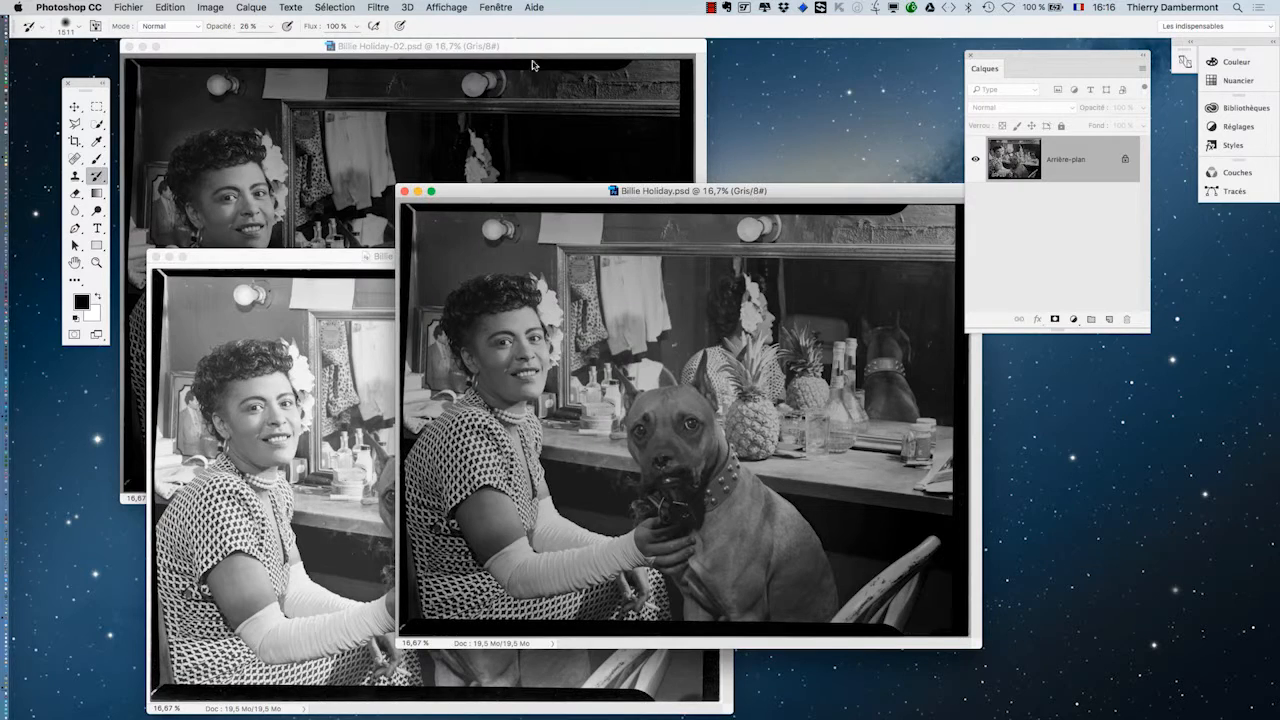
{"action": "left_click", "coordinate": [532, 56]}
{"action": "left_click", "coordinate": [494, 7]}
{"action": "mouse_move", "coordinate": [628, 26]}
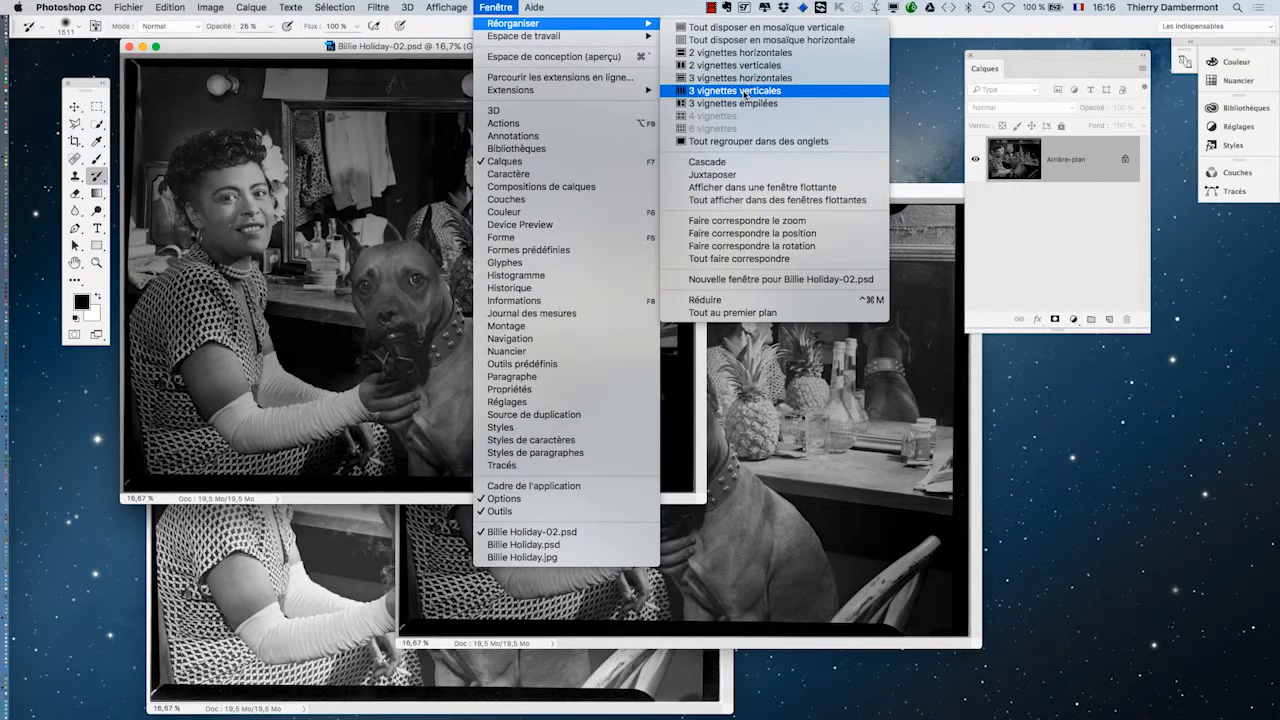
{"action": "left_click", "coordinate": [745, 95]}
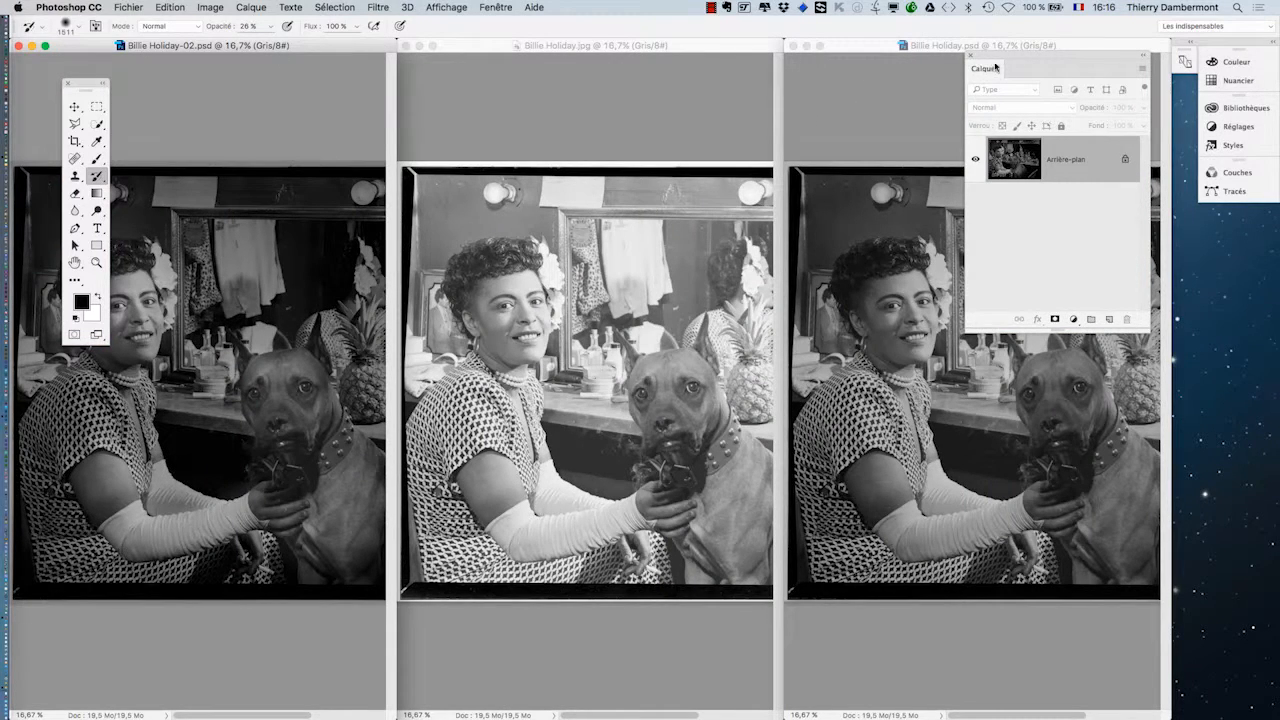
{"action": "left_click", "coordinate": [969, 57]}
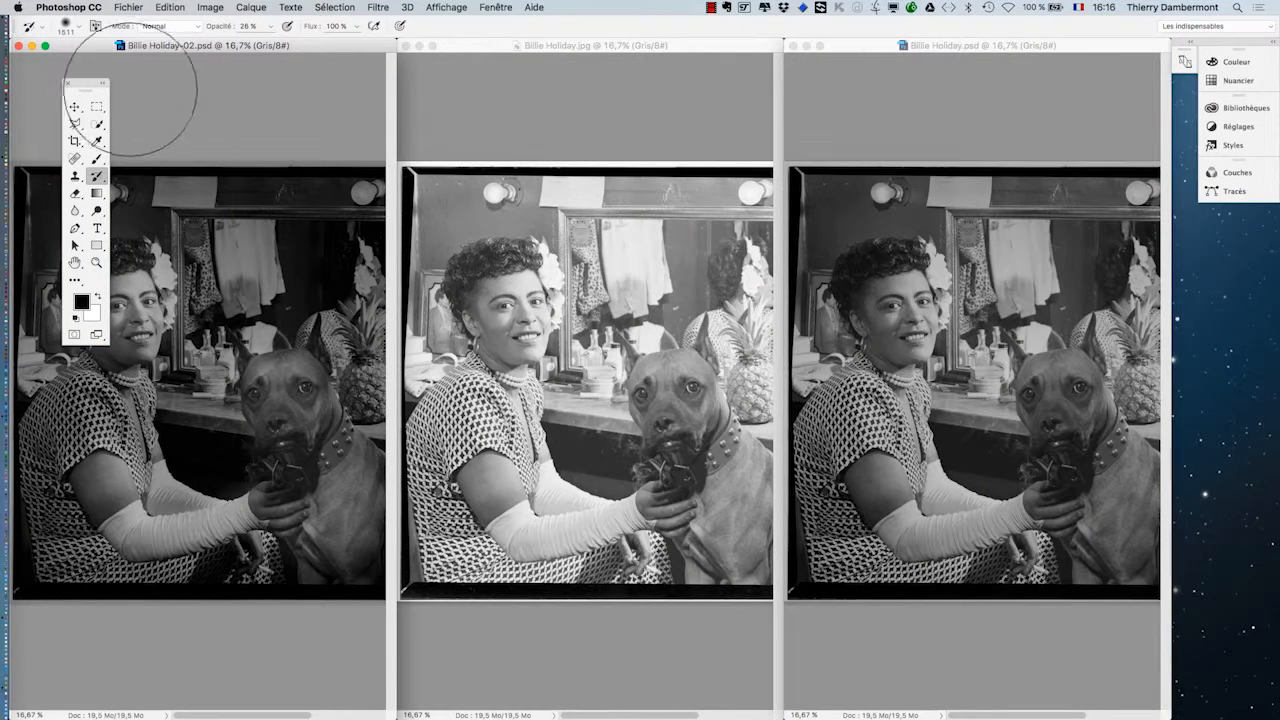
{"action": "mouse_move", "coordinate": [85, 84]}
{"action": "left_mouse_down"}
{"action": "mouse_move", "coordinate": [41, 64]}
{"action": "mouse_move", "coordinate": [1157, 281]}
{"action": "mouse_move", "coordinate": [1213, 265]}
{"action": "left_mouse_up"}
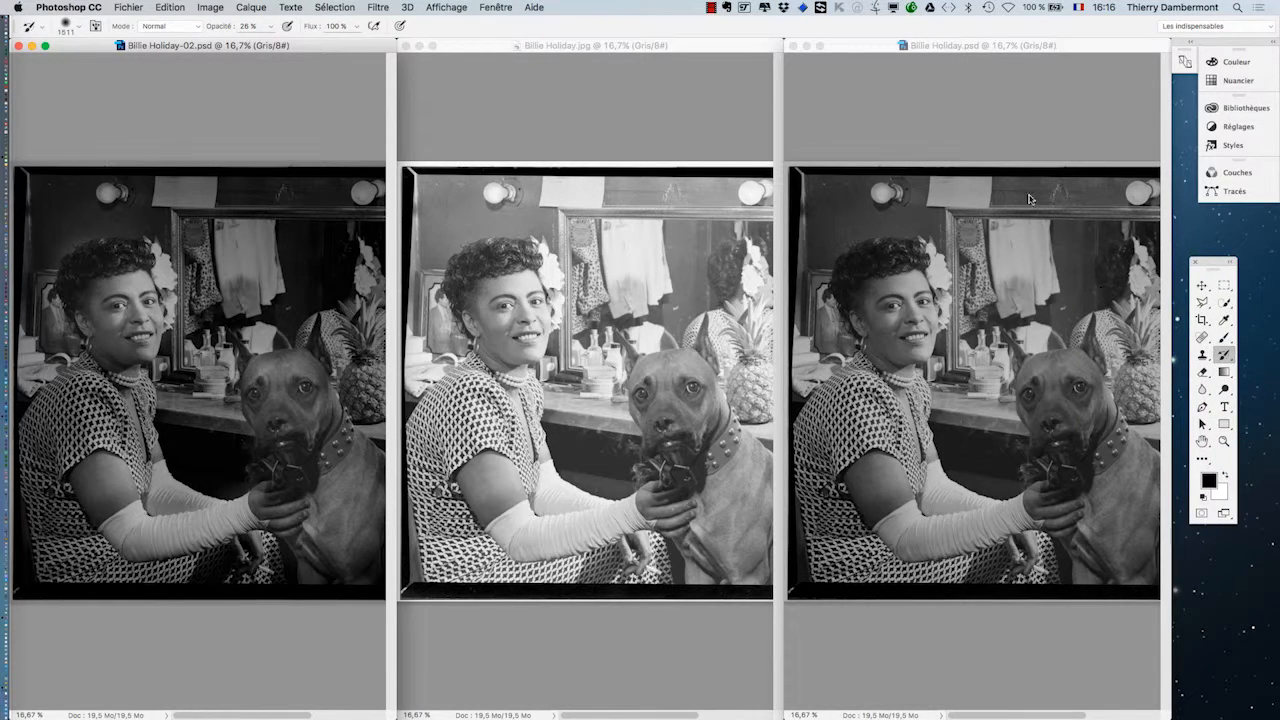
- Reorder the document windows side by side as Billie Holiday.jpg, Billie Holiday.psd and Billie Holiday-02.psd, from left to right
{"action": "left_click", "coordinate": [952, 49]}
{"action": "left_click_drag", "start_coordinate": [980, 48], "coordinate": [663, 167]}
{"action": "left_click_drag", "start_coordinate": [271, 44], "coordinate": [1064, 68]}
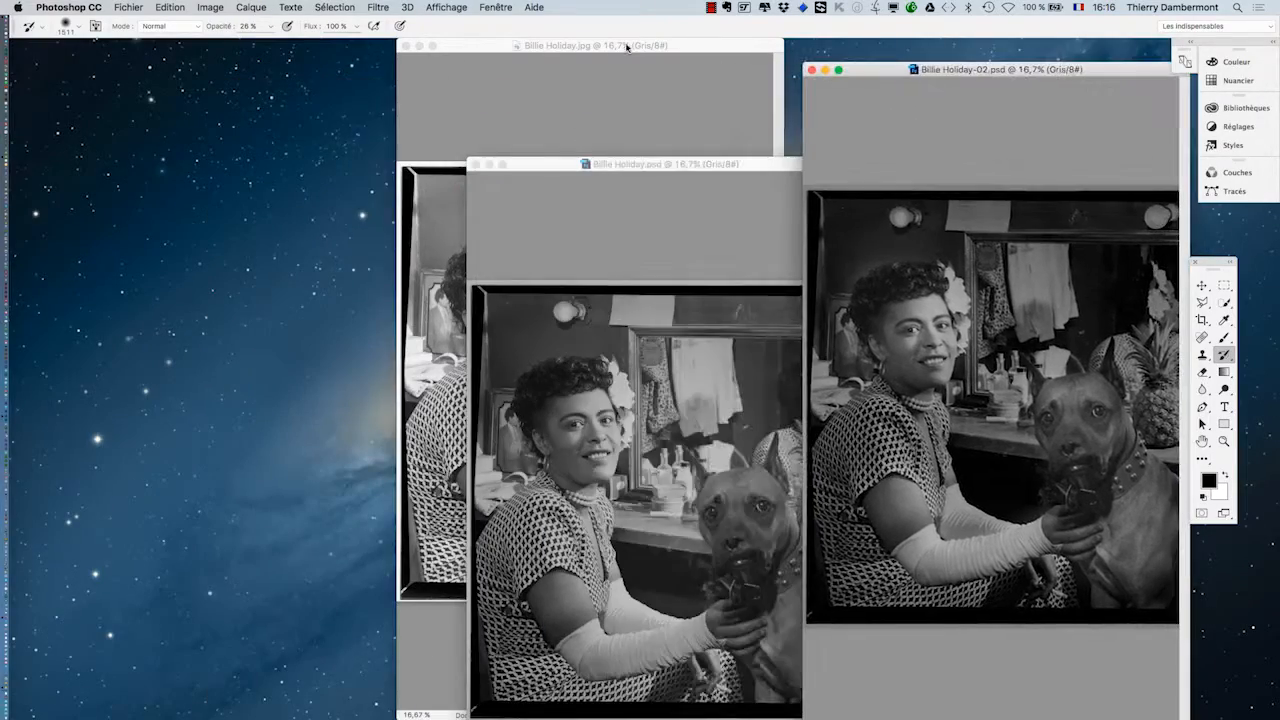
{"action": "left_click", "coordinate": [637, 47]}
{"action": "left_click_drag", "start_coordinate": [637, 47], "coordinate": [252, 49]}
{"action": "left_click_drag", "start_coordinate": [680, 166], "coordinate": [613, 48]}
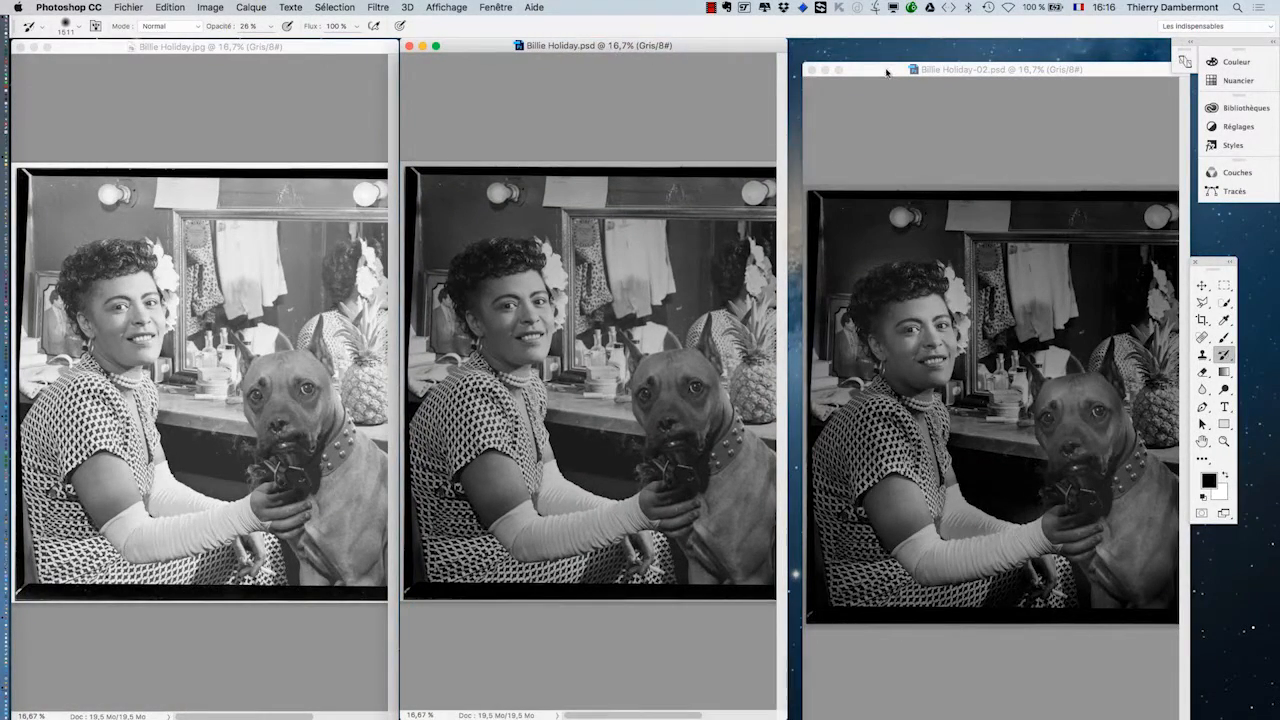
{"action": "left_click_drag", "start_coordinate": [886, 72], "coordinate": [871, 49]}
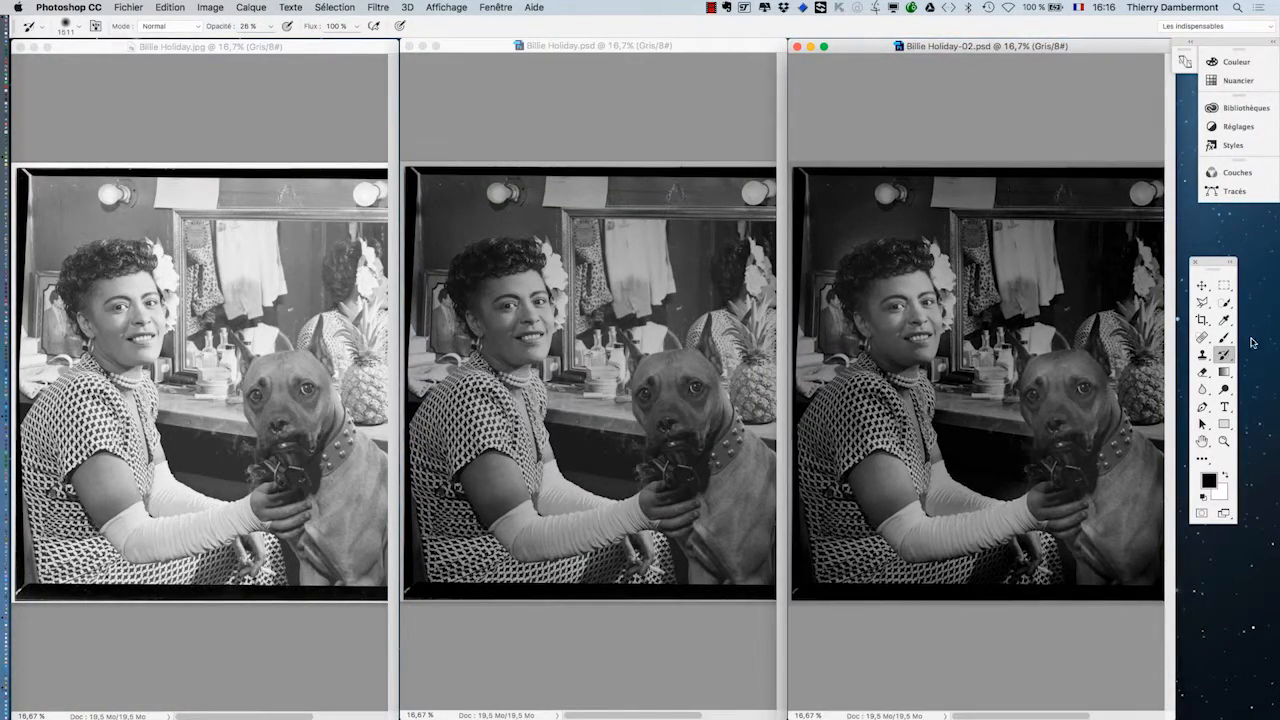
- Use the Zoom tool to zoom all three document windows together, out to 8.33% and back in to 25%
{"action": "left_click", "coordinate": [1225, 441]}
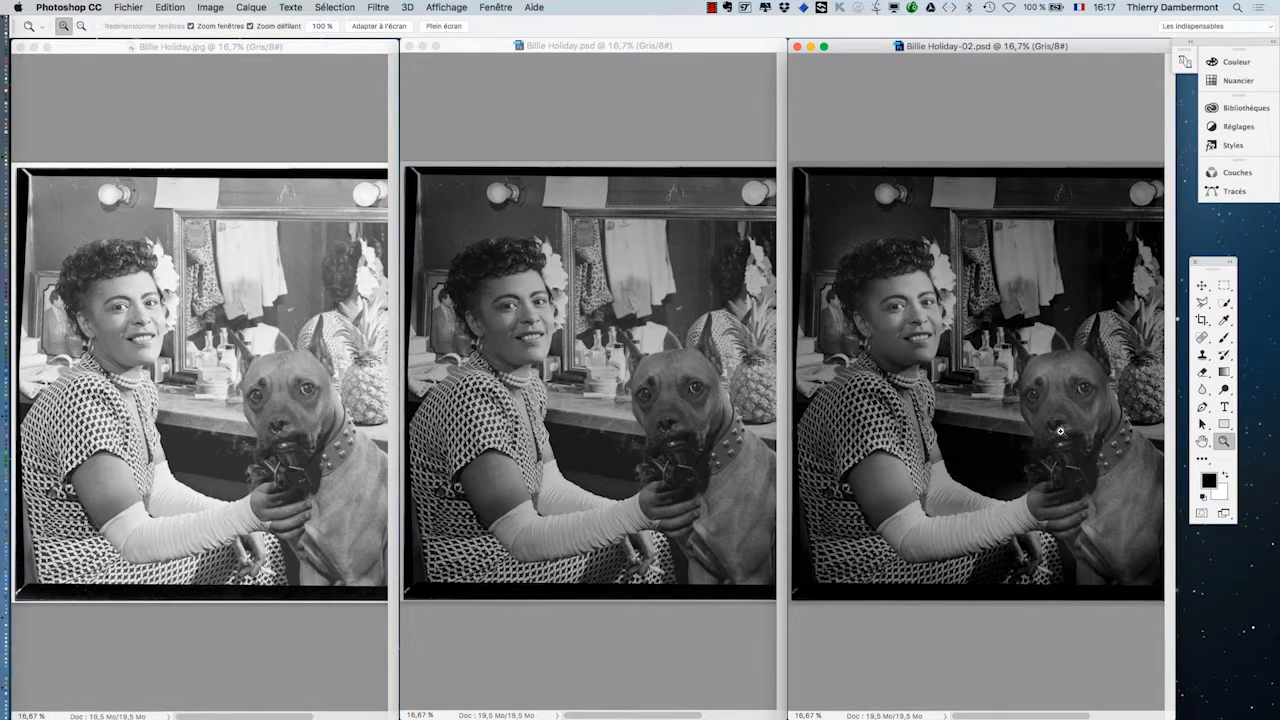
{"action": "left_click", "coordinate": [1038, 360], "text": "alt+shift"}
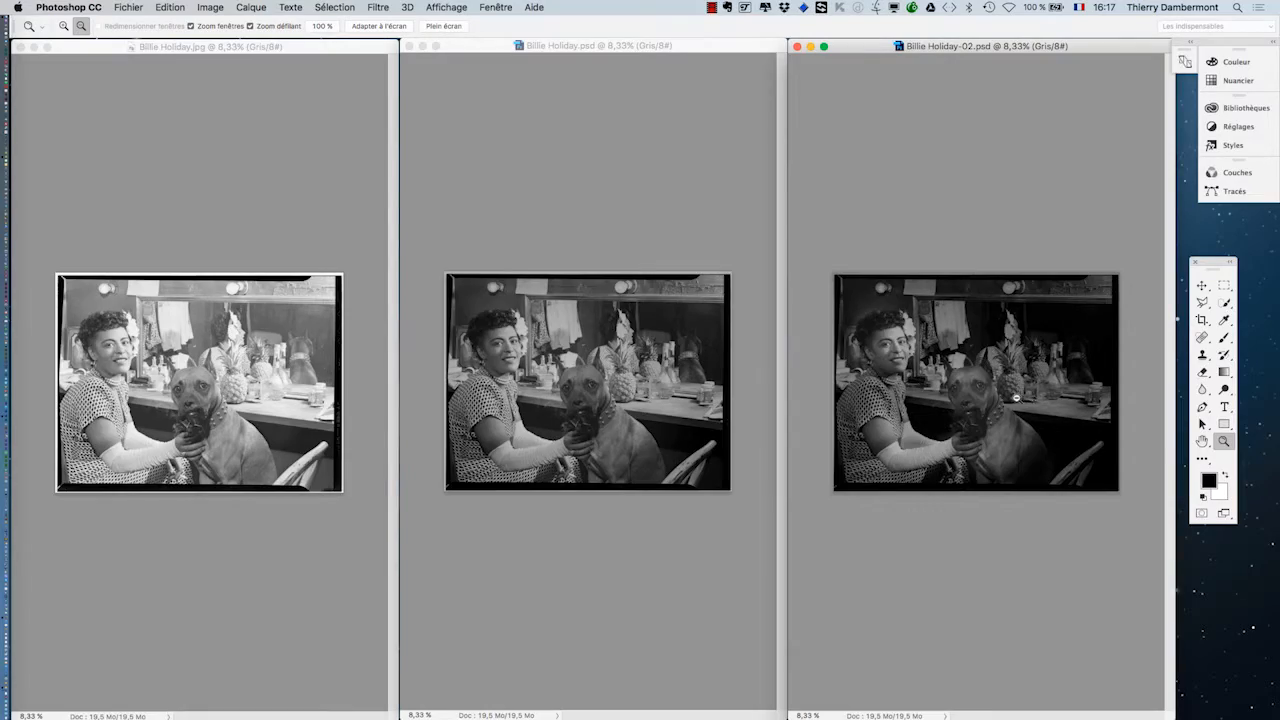
{"action": "left_click", "coordinate": [1011, 398], "text": "shift"}
{"action": "left_click", "coordinate": [1011, 398], "text": "shift"}
{"action": "left_click", "coordinate": [957, 408], "text": "shift"}
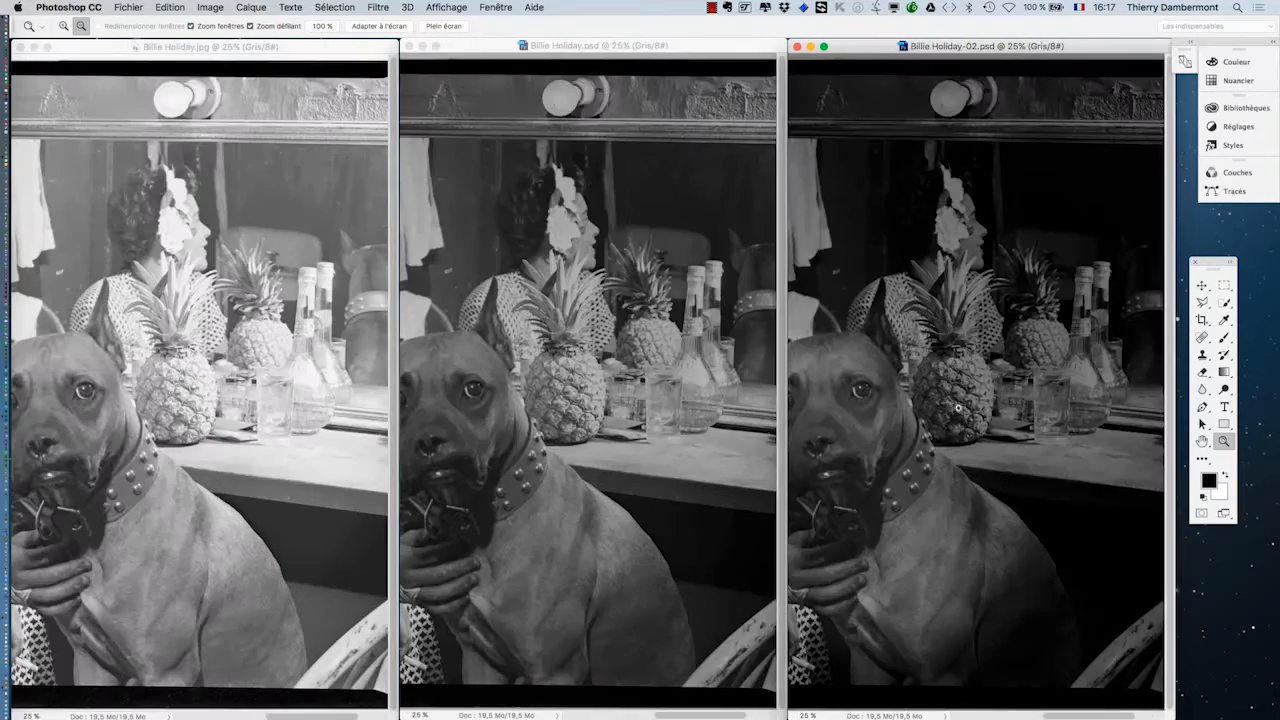
- Pan all three images in sync at 25% to compare the woman, the dog and the background across the versions
{"action": "left_click_drag", "start_coordinate": [875, 400], "coordinate": [1124, 391]}
{"action": "left_click_drag", "start_coordinate": [963, 414], "coordinate": [1035, 380]}
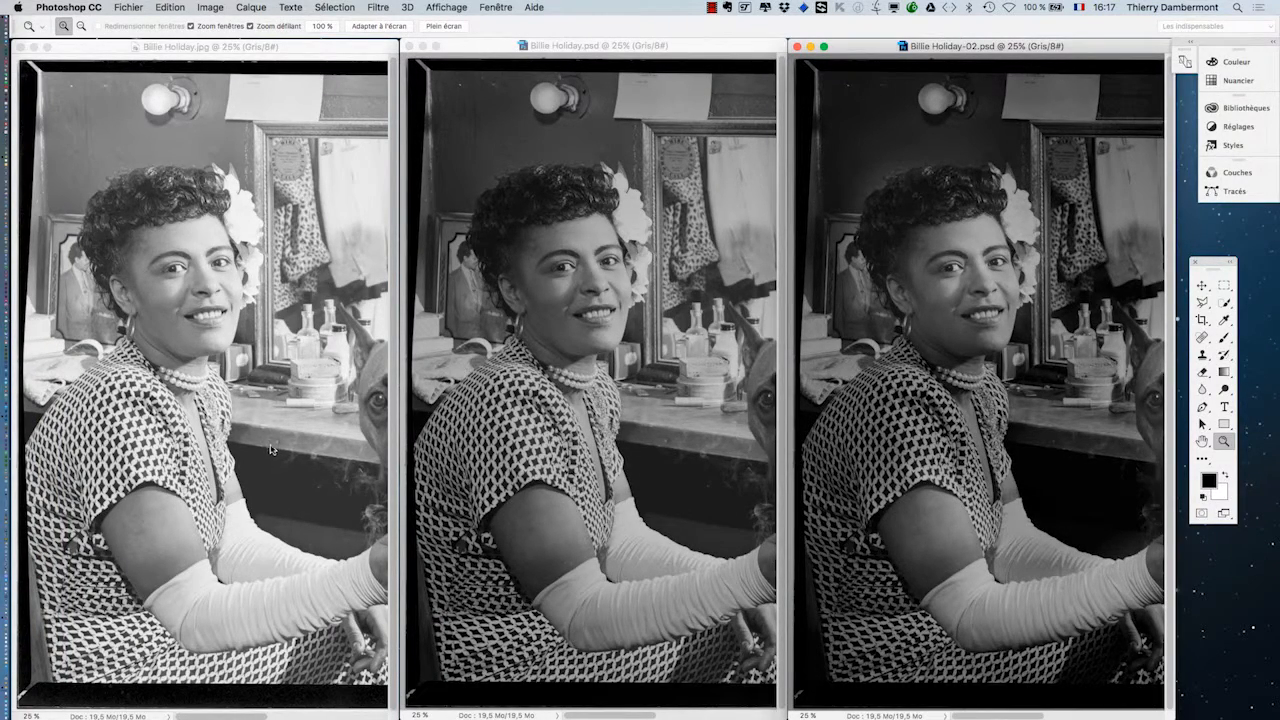
{"action": "left_click", "coordinate": [270, 450]}
{"action": "left_click_drag", "start_coordinate": [270, 450], "coordinate": [190, 441]}
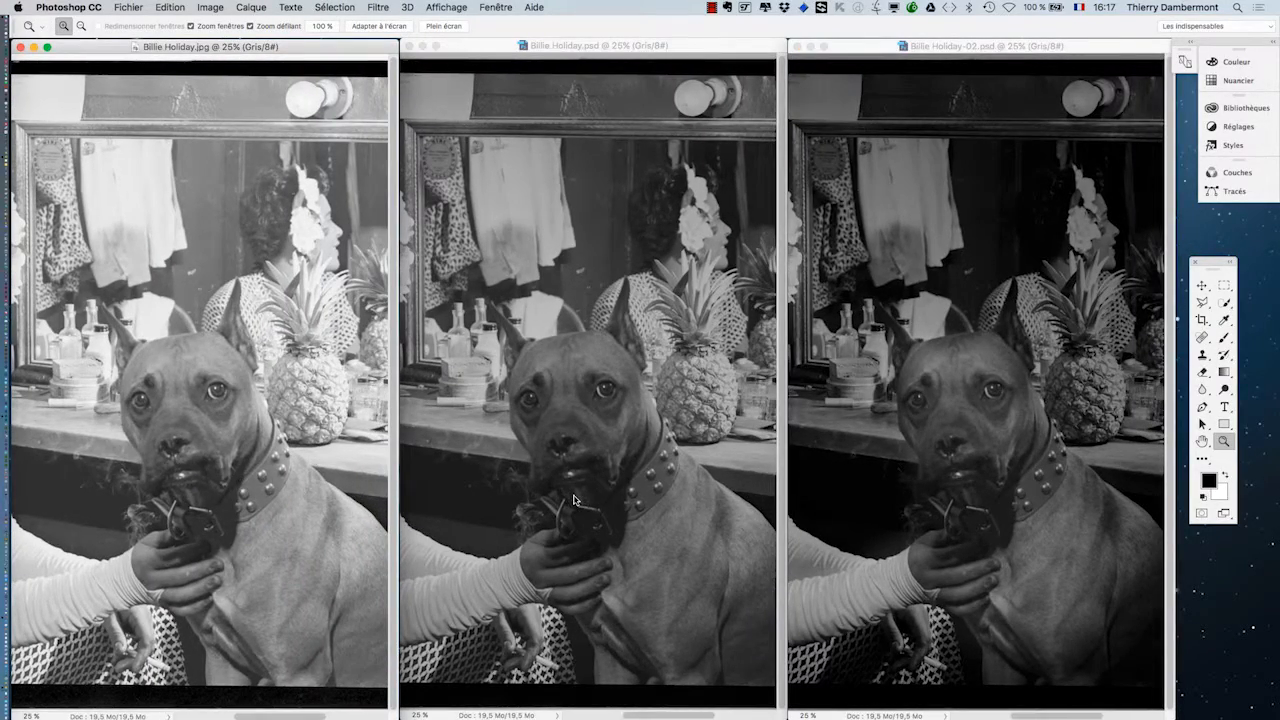
{"action": "left_click", "coordinate": [630, 468]}
{"action": "left_click_drag", "start_coordinate": [631, 466], "coordinate": [487, 464]}
{"action": "left_click_drag", "start_coordinate": [587, 474], "coordinate": [768, 454]}
{"action": "mouse_move", "coordinate": [535, 454]}
{"action": "left_mouse_down"}
{"action": "mouse_move", "coordinate": [686, 446]}
{"action": "mouse_move", "coordinate": [726, 430]}
{"action": "left_mouse_up"}
{"action": "left_click_drag", "start_coordinate": [619, 446], "coordinate": [654, 489]}
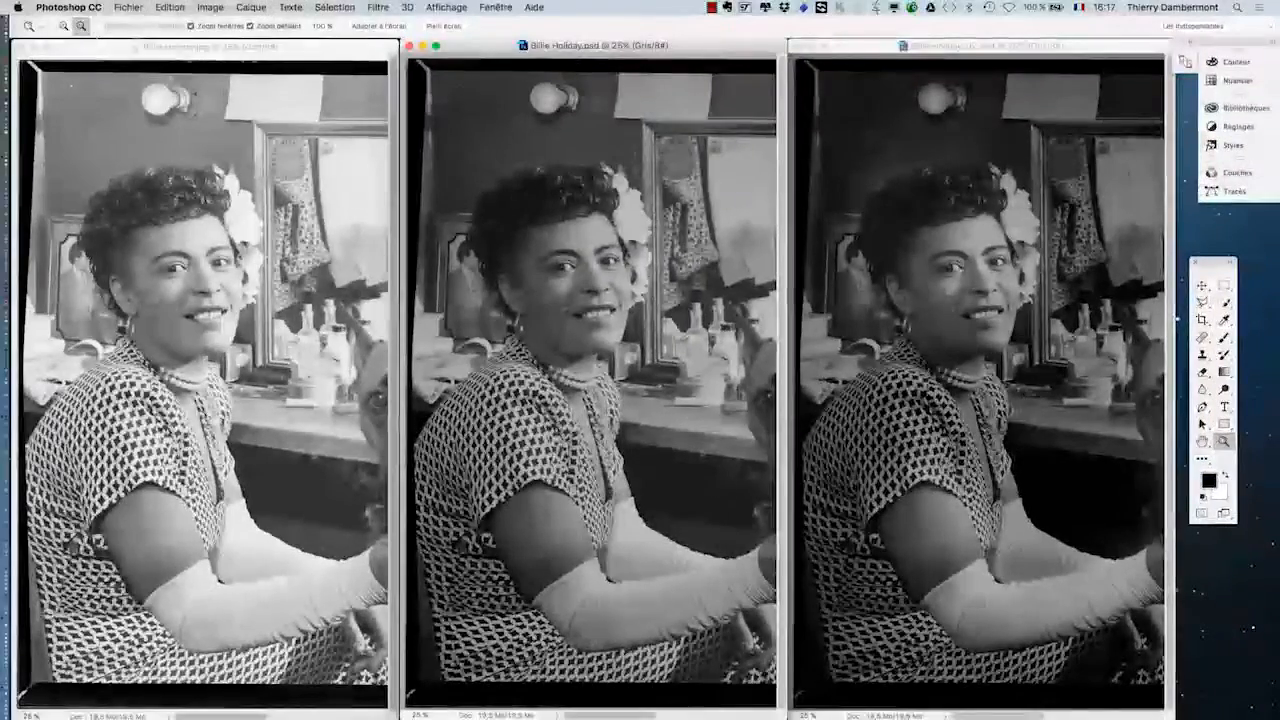
- Zoom all three documents out together to 8.33% to compare the complete photographs side by side
{"action": "left_click", "coordinate": [1012, 414], "text": "alt"}
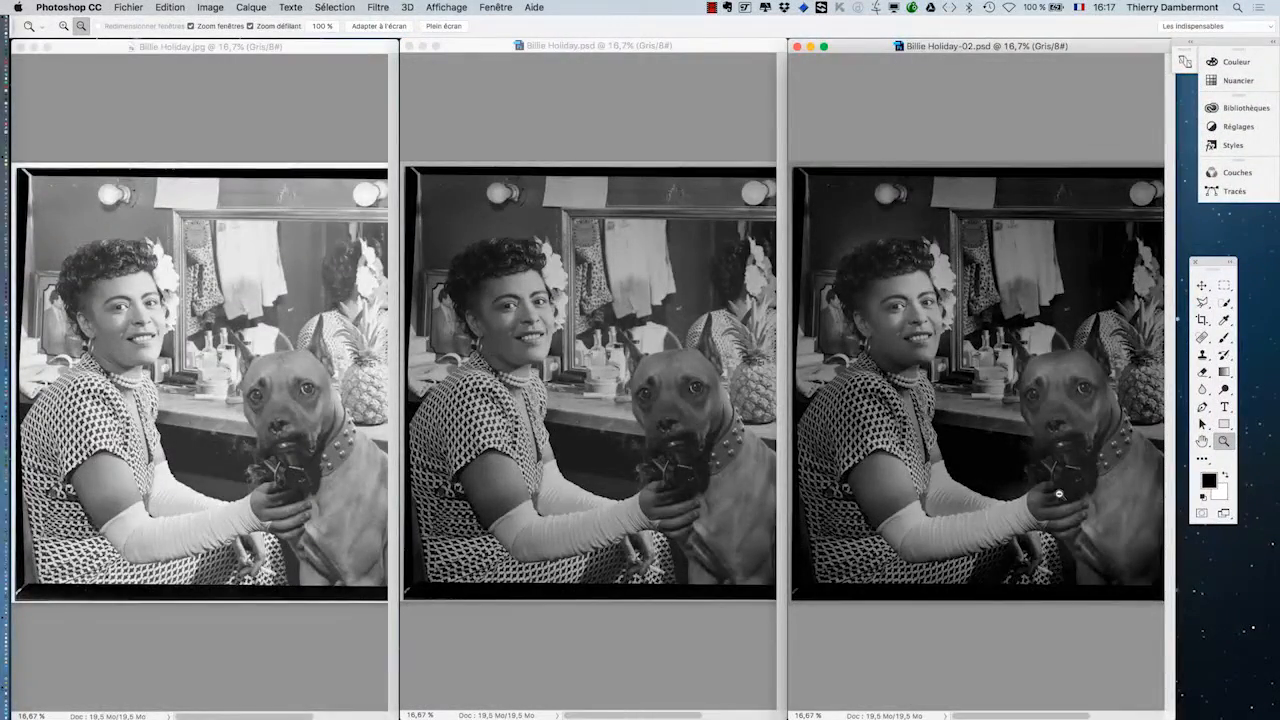
{"action": "left_click", "coordinate": [1059, 493], "text": "alt"}
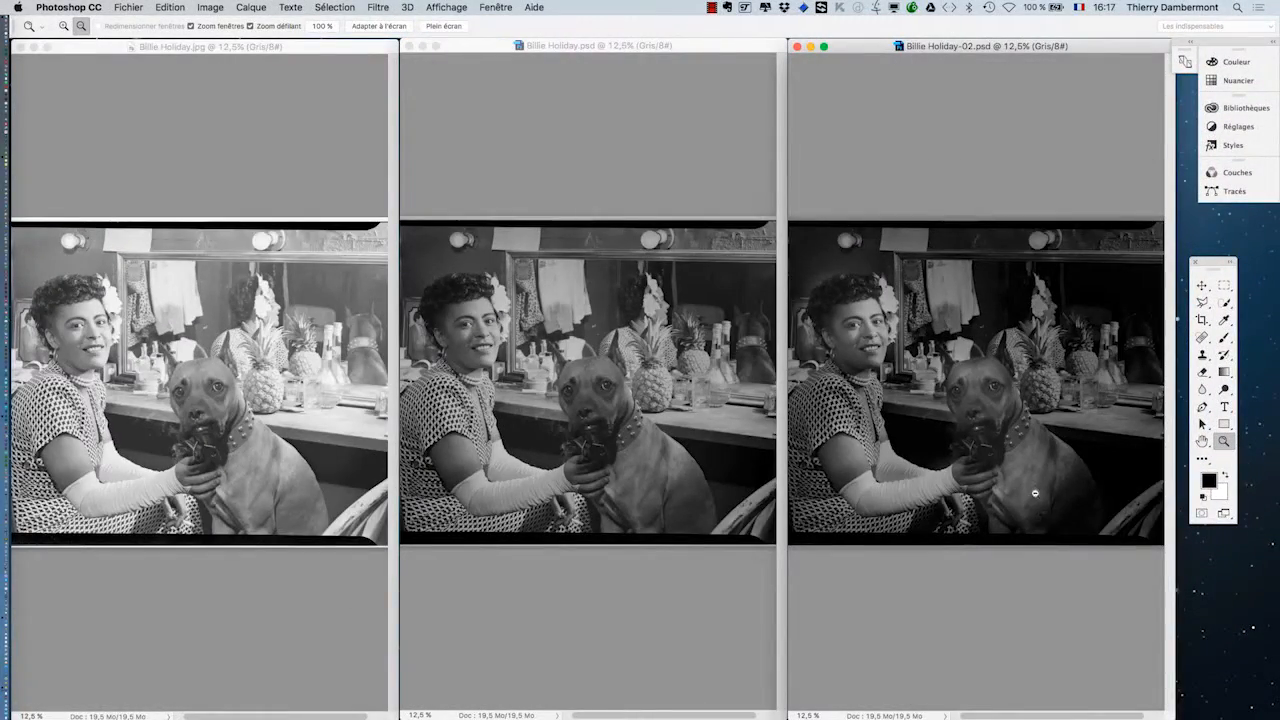
{"action": "left_click", "coordinate": [1035, 493], "text": "alt"}
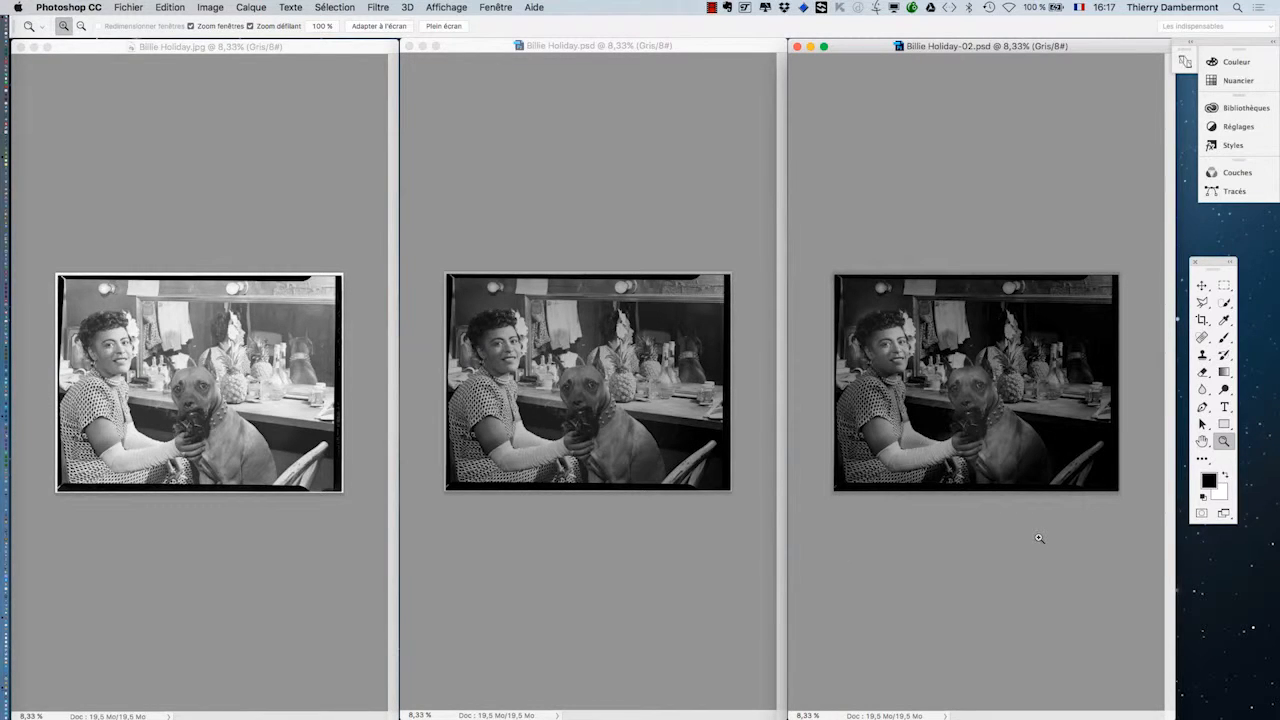